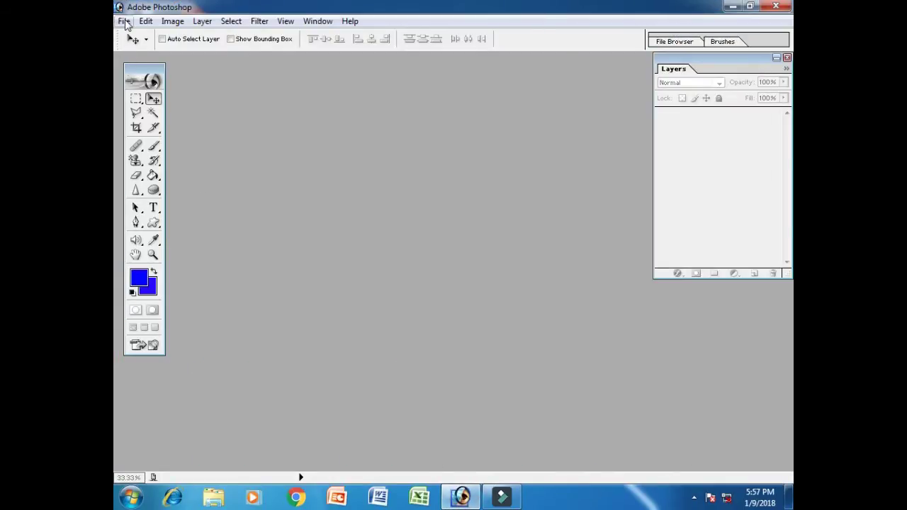
- Open the egret photo 06.jpg from Animal Wallpapers, discarding its embedded colour profile
click(124, 21)
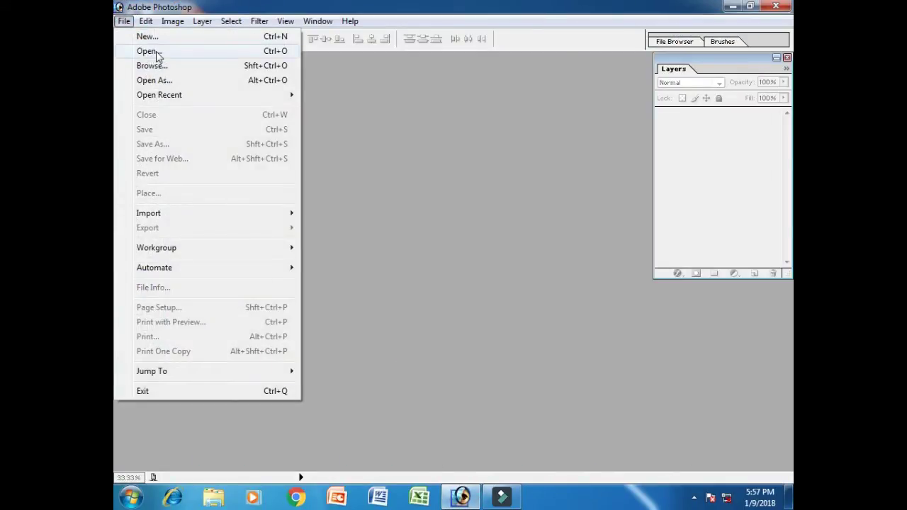
click(200, 53)
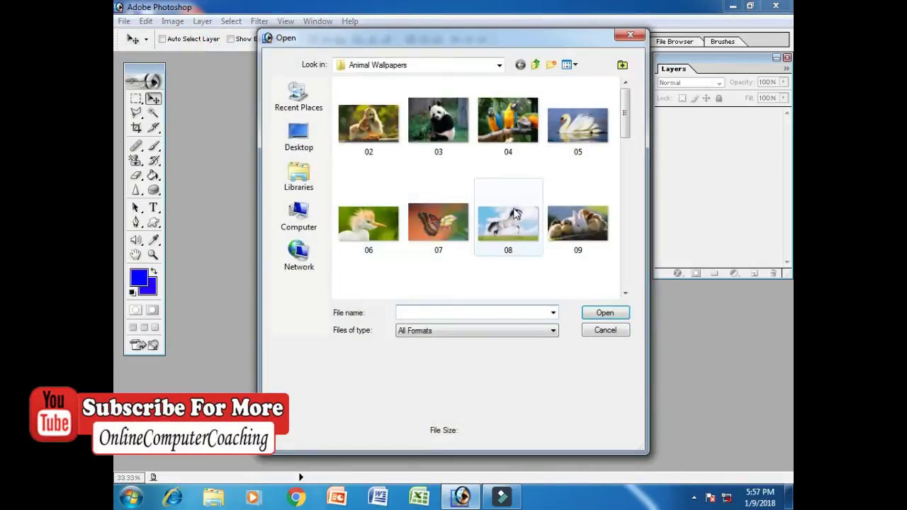
drag(628, 115, 630, 138)
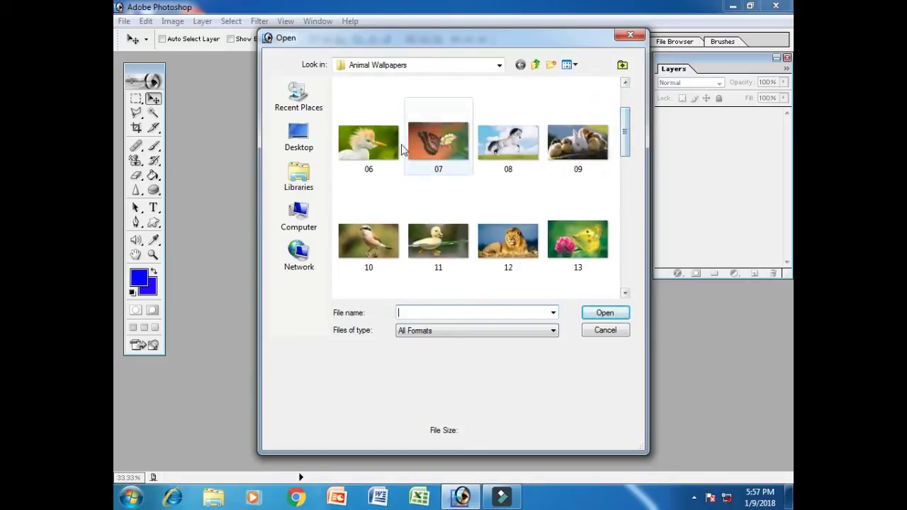
click(368, 142)
click(626, 310)
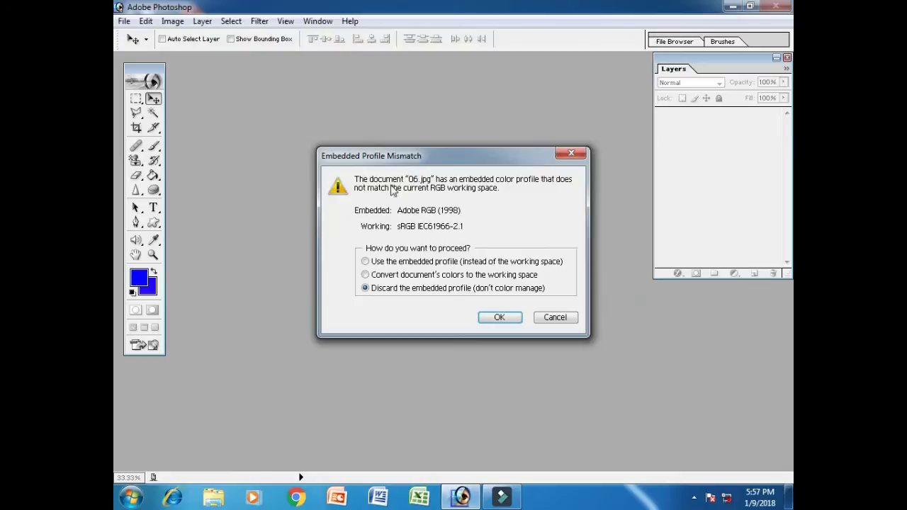
click(491, 318)
drag(326, 74, 358, 109)
- Switch the egret image to Grayscale mode, confirming the colour information is discarded
click(173, 21)
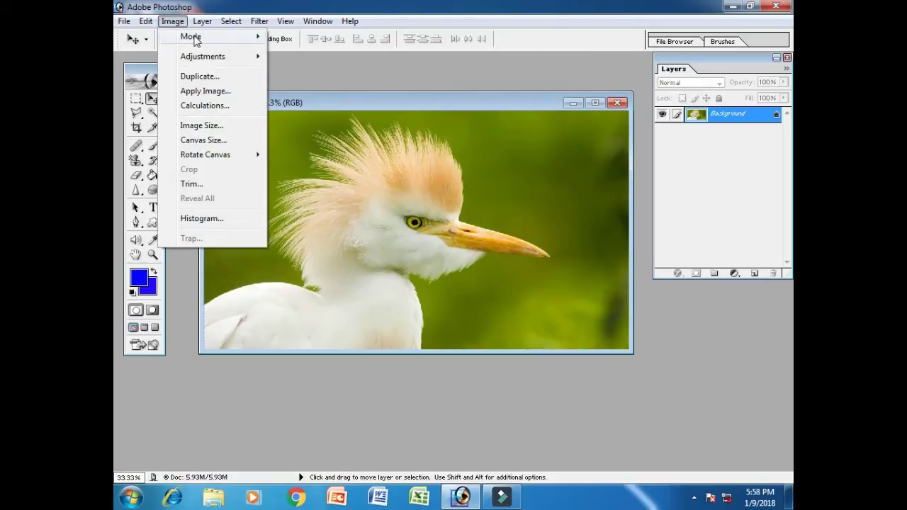
mouse_move(196, 39)
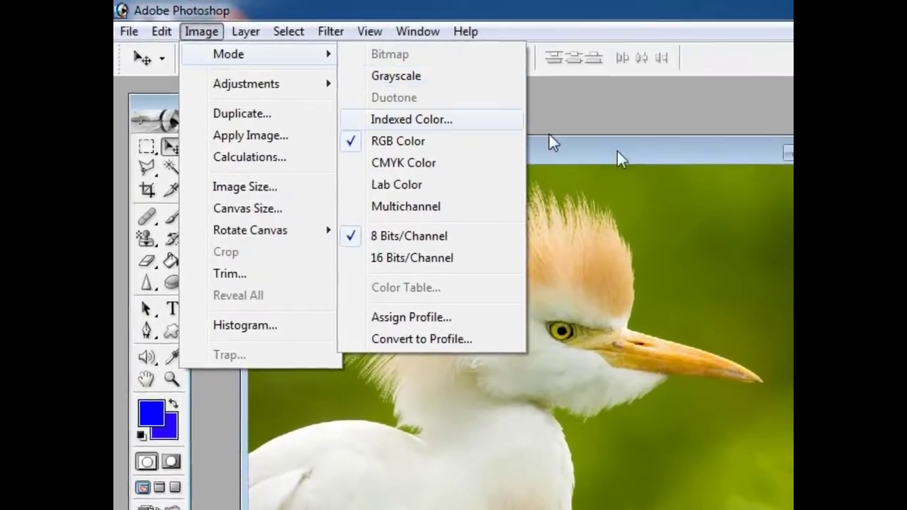
click(537, 127)
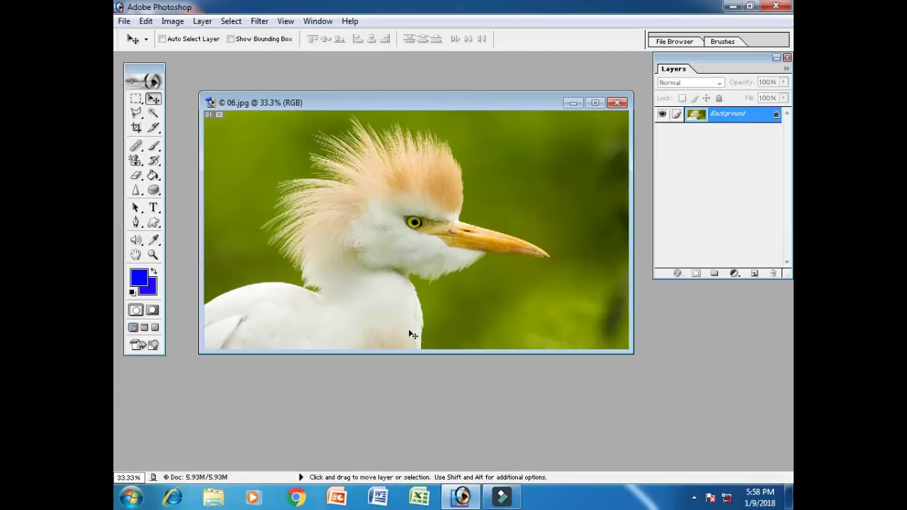
click(172, 20)
mouse_move(190, 37)
click(352, 53)
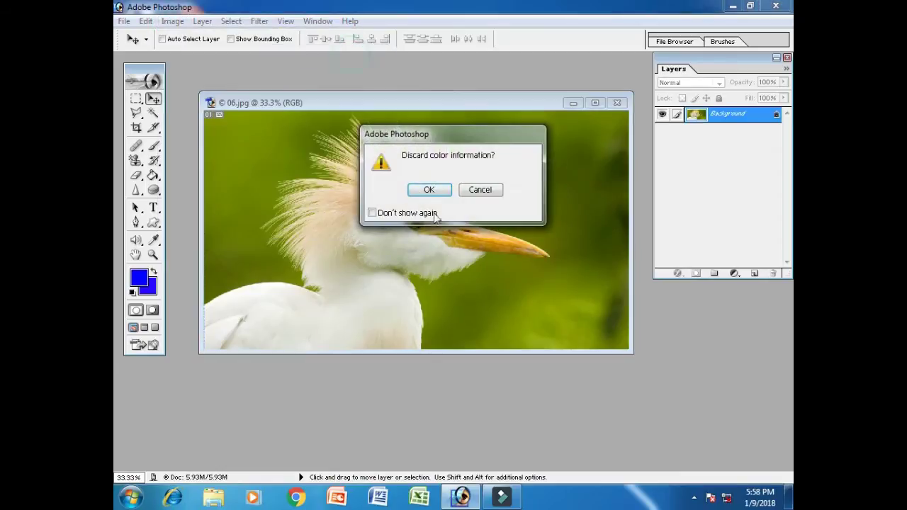
click(428, 191)
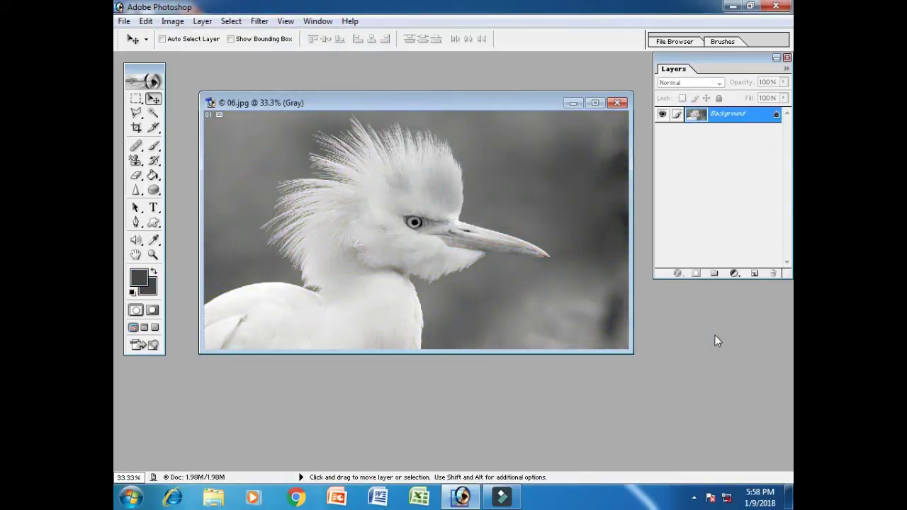
click(172, 20)
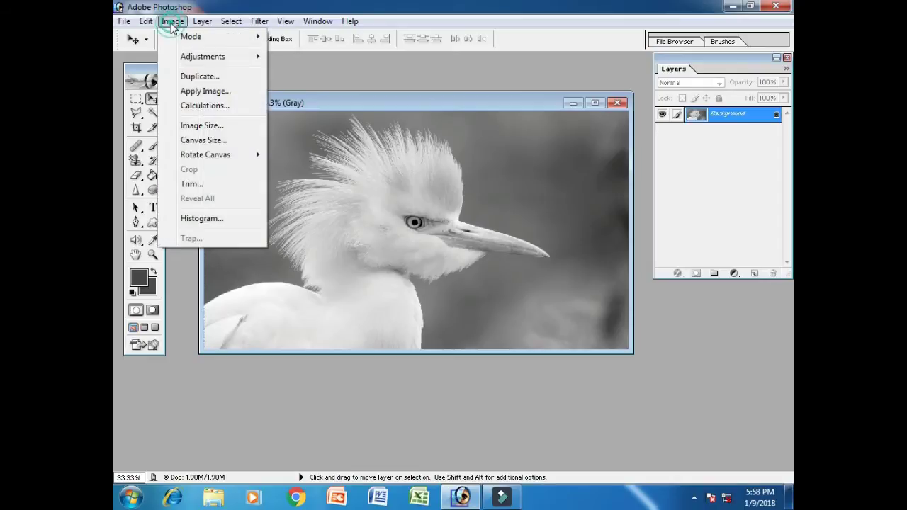
mouse_move(247, 39)
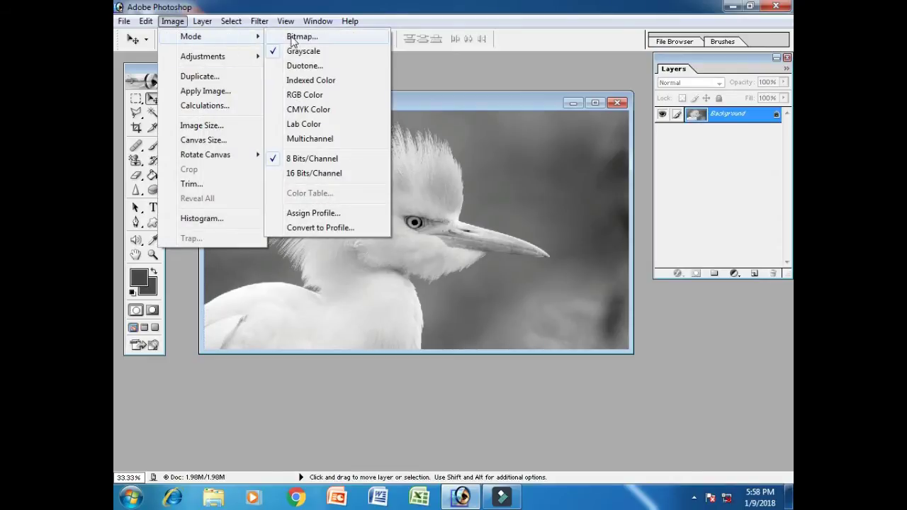
click(350, 37)
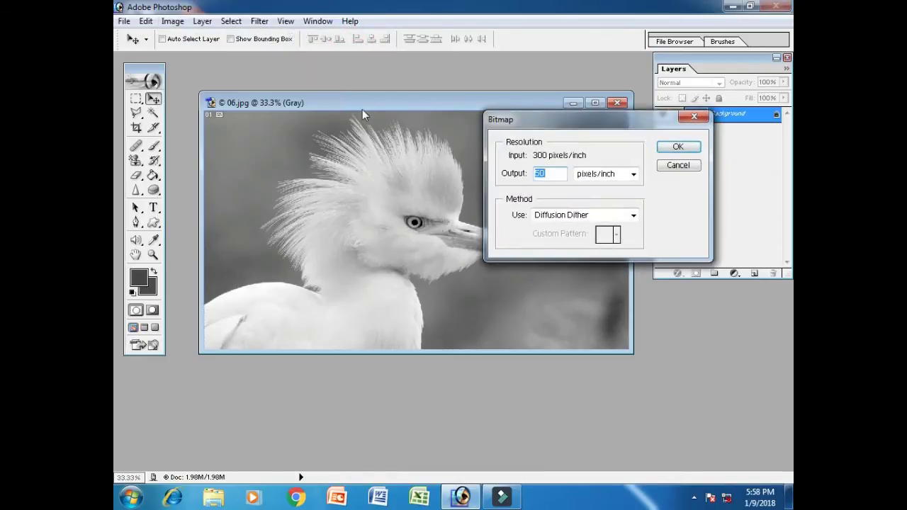
double_click(551, 176)
click(679, 149)
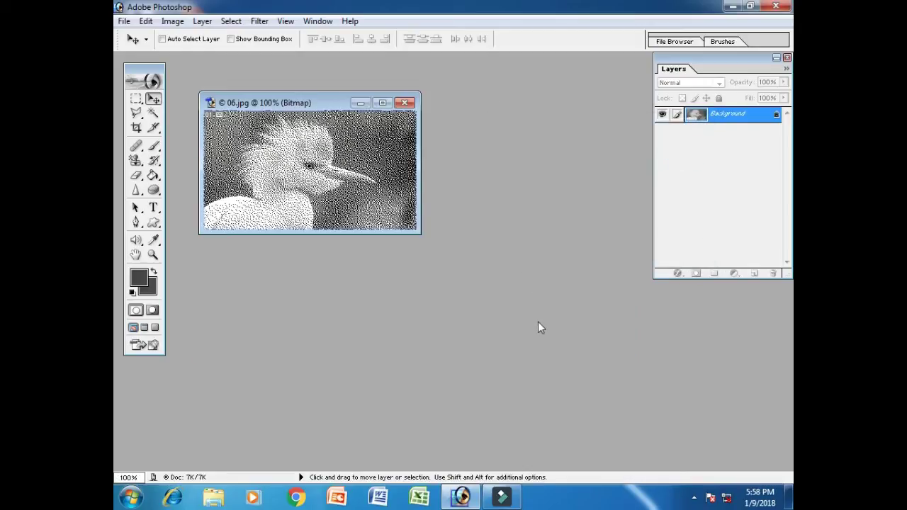
key(ctrl+z)
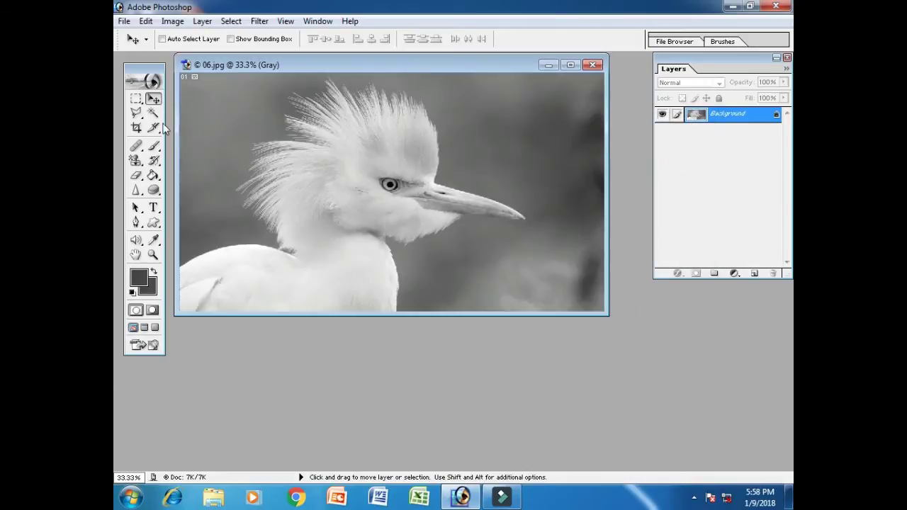
click(172, 20)
mouse_move(204, 39)
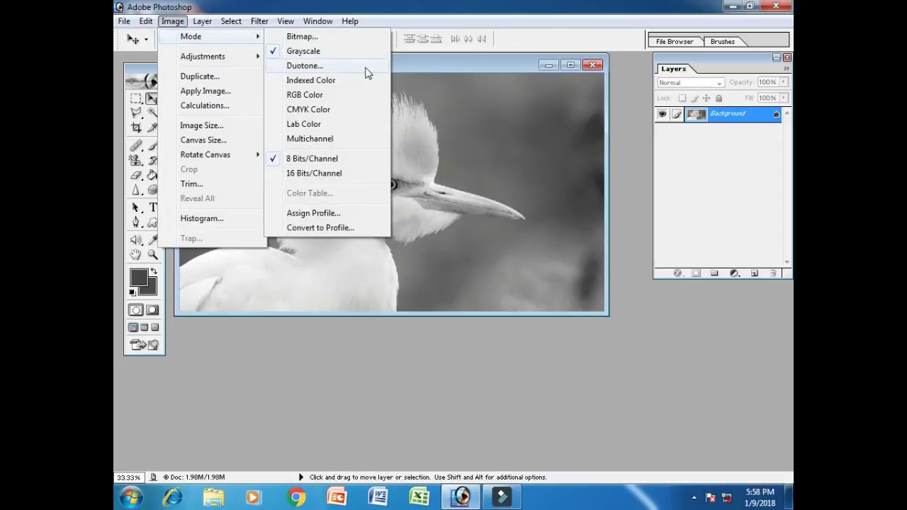
click(305, 65)
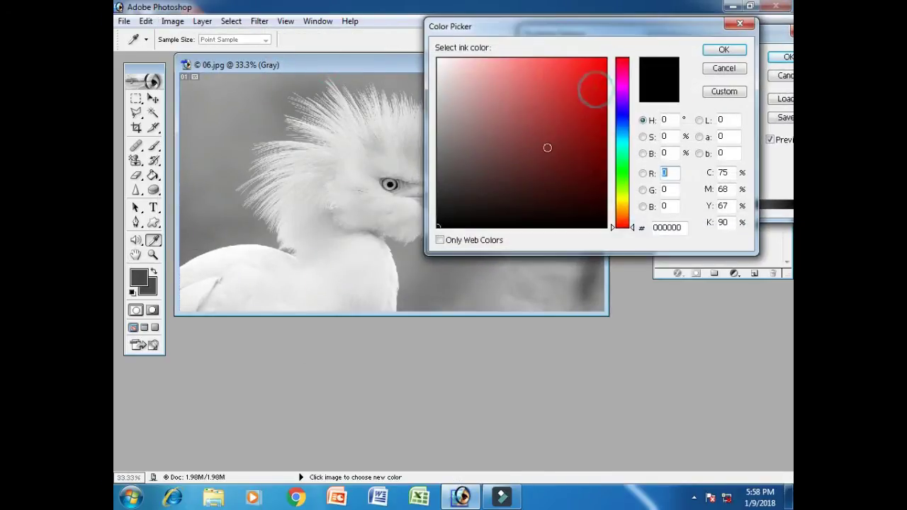
click(555, 116)
click(595, 71)
click(622, 111)
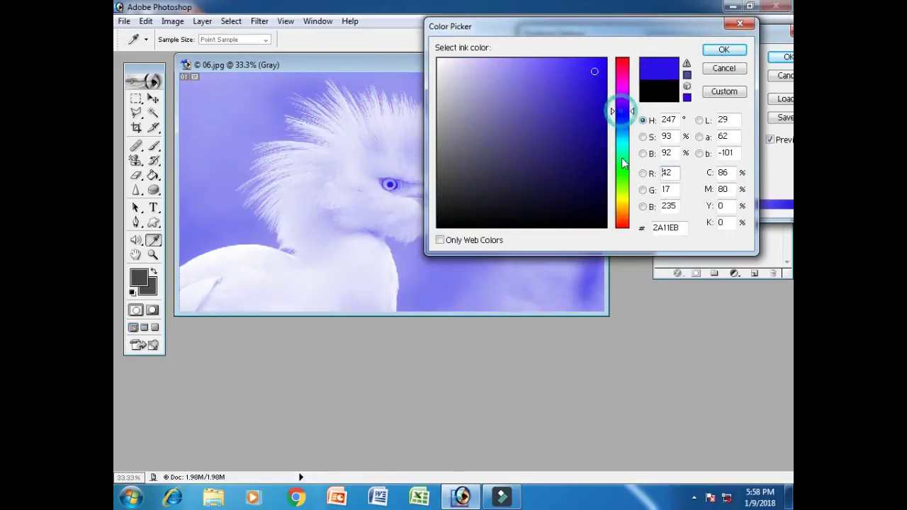
click(584, 155)
drag(624, 214, 619, 69)
click(564, 69)
click(576, 135)
drag(617, 37, 439, 389)
click(525, 439)
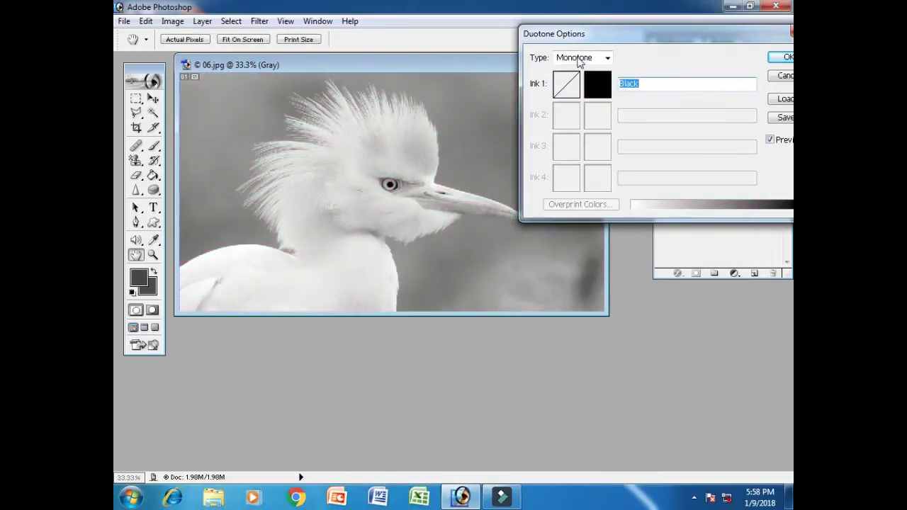
drag(592, 36, 442, 59)
click(642, 100)
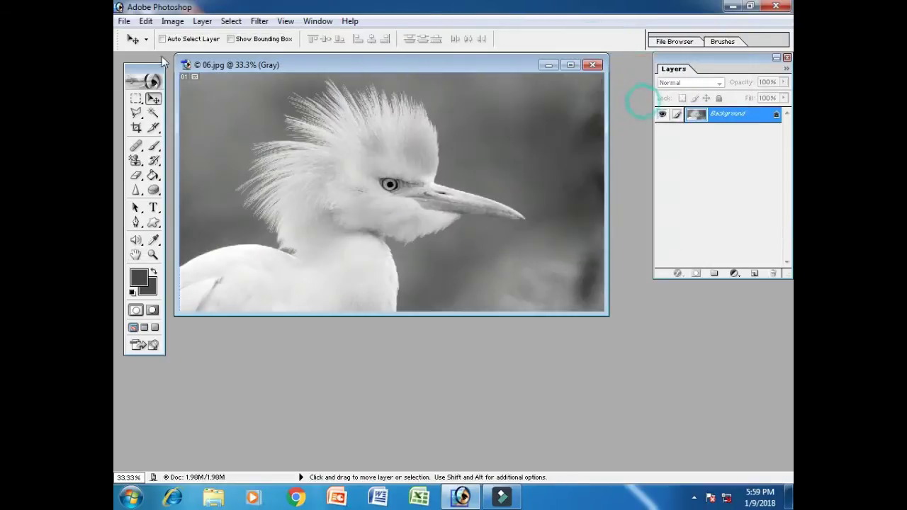
- Switch the egret image back to RGB Color mode
click(172, 21)
mouse_move(230, 44)
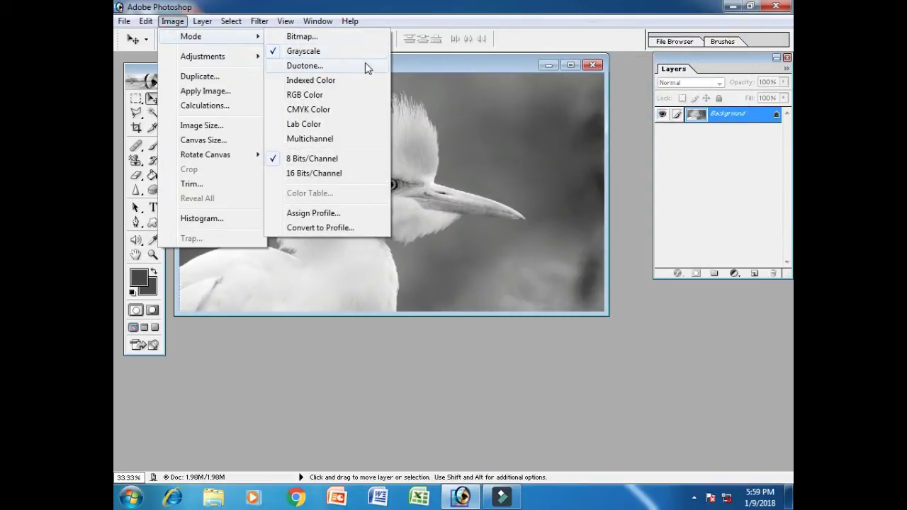
click(339, 97)
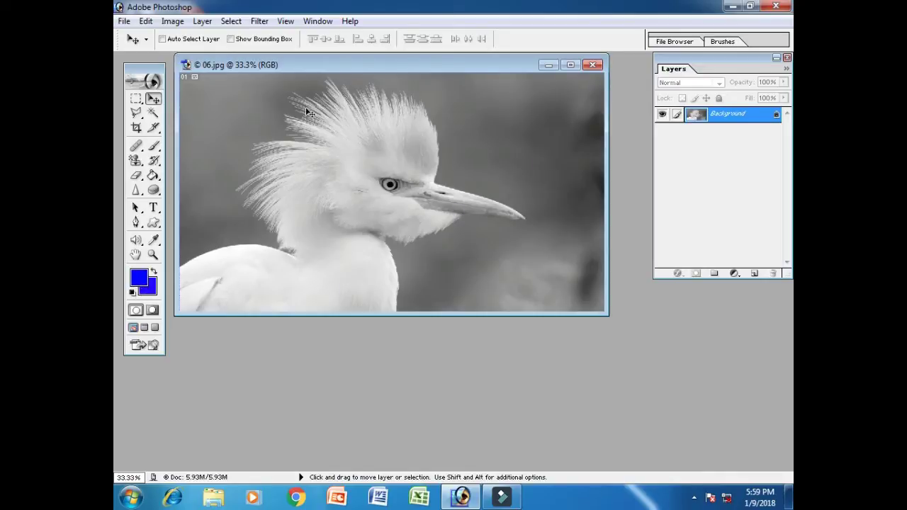
- Look over the Image > Adjustments list, then close the egret document
click(170, 23)
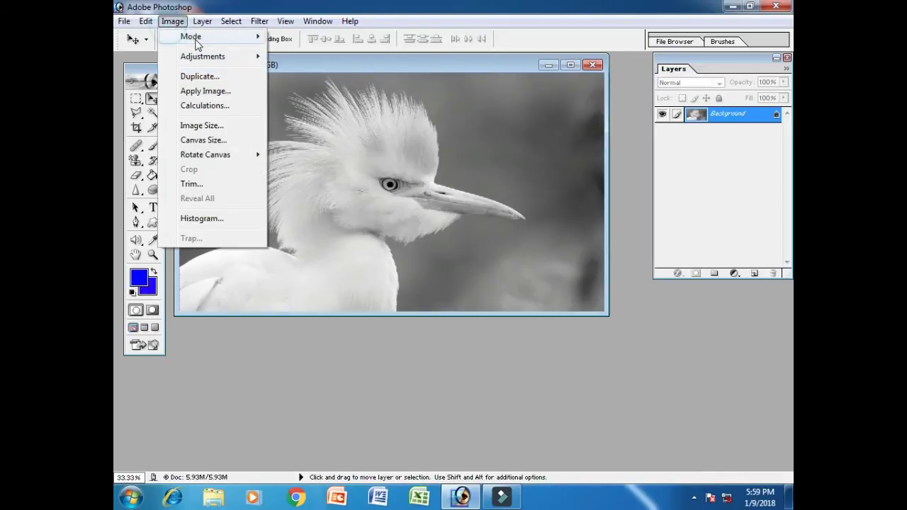
mouse_move(197, 44)
click(594, 65)
click(594, 64)
- Close the egret without saving and open the horse photo 08.jpg from Animal Wallpapers
click(478, 190)
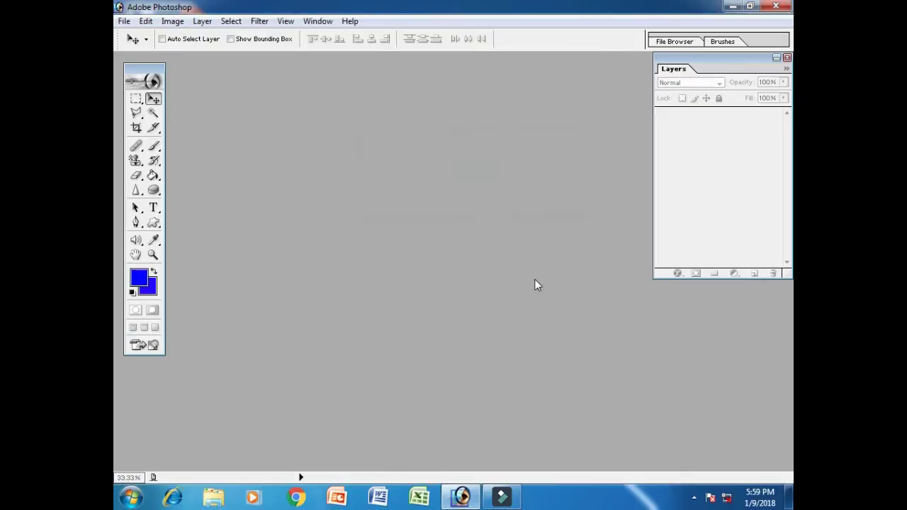
key(ctrl+o)
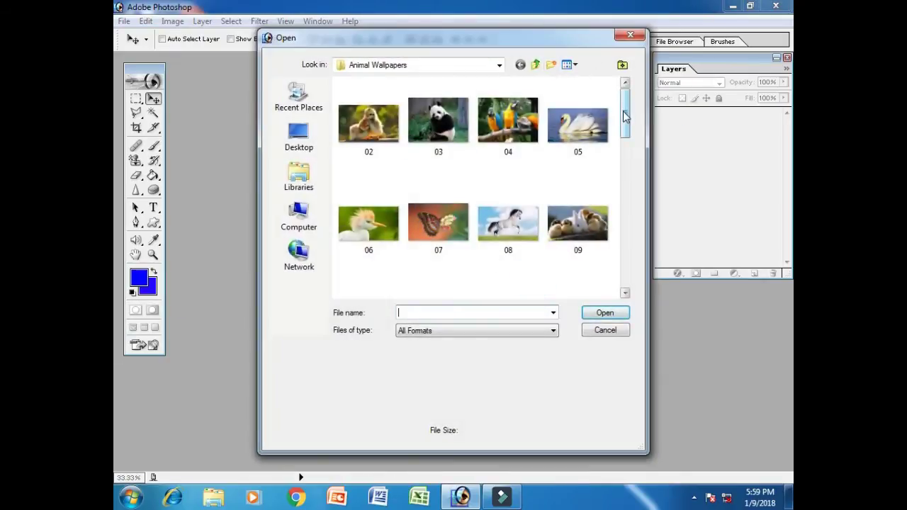
drag(628, 112, 644, 143)
click(508, 136)
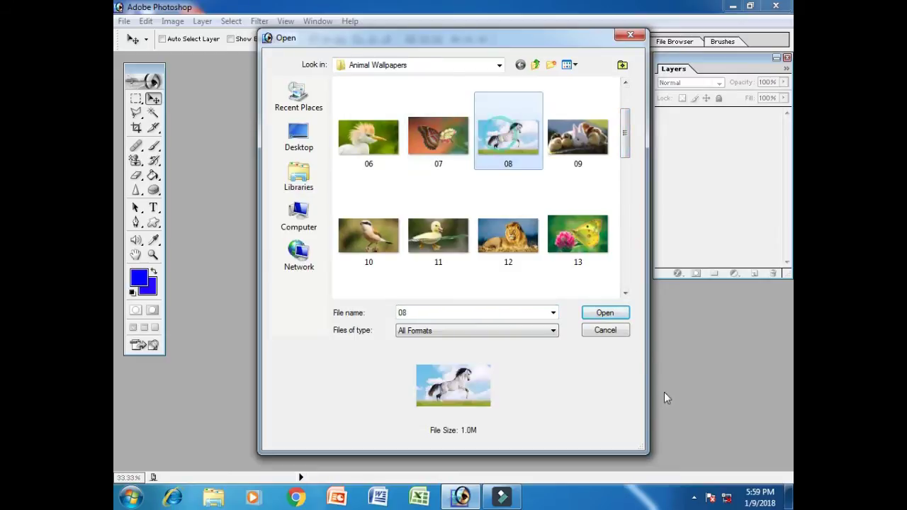
click(618, 313)
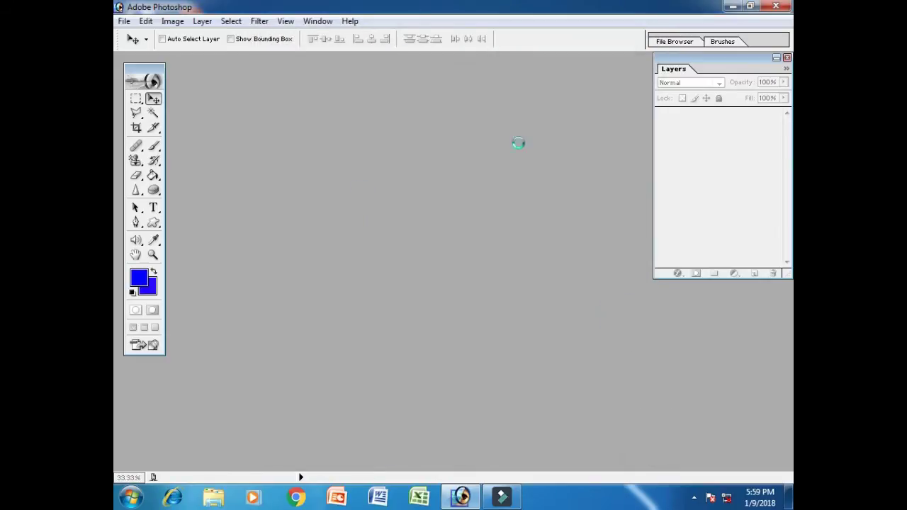
drag(332, 62, 339, 98)
- In Levels, try changing the horse photo's black and white input and output levels
click(170, 22)
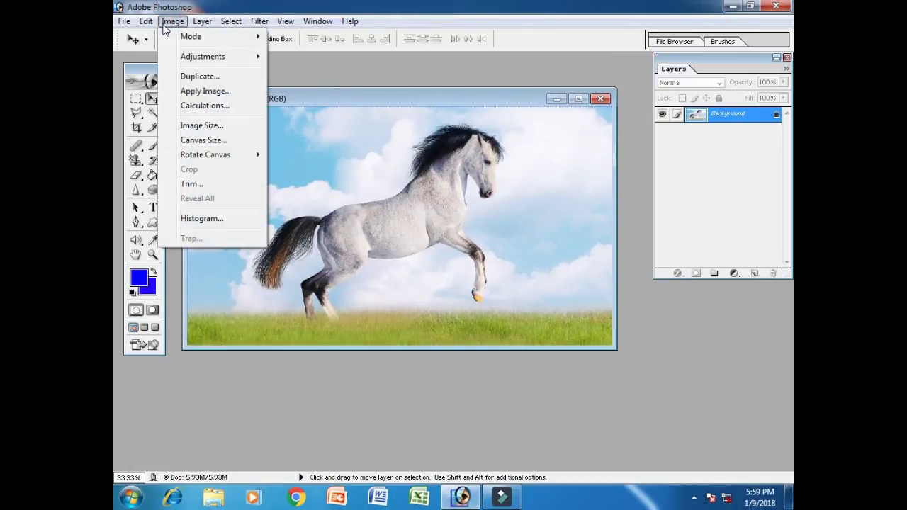
mouse_move(218, 63)
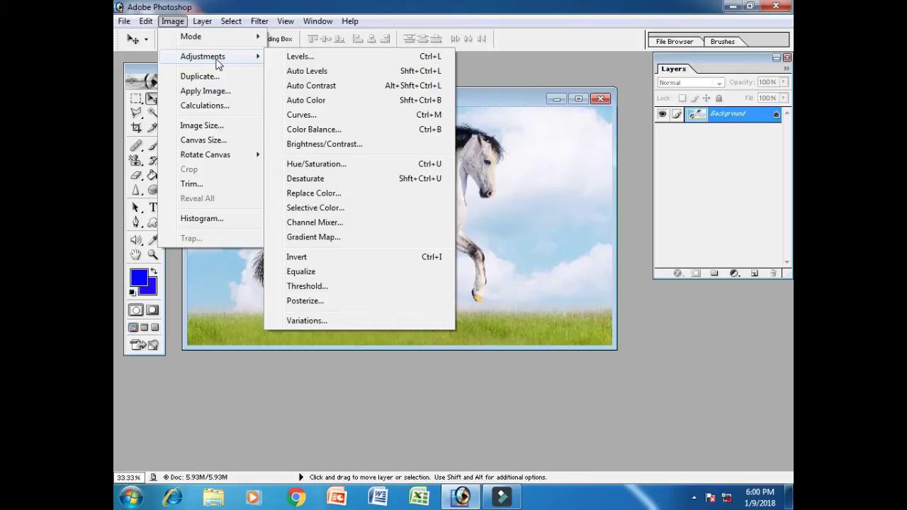
click(348, 57)
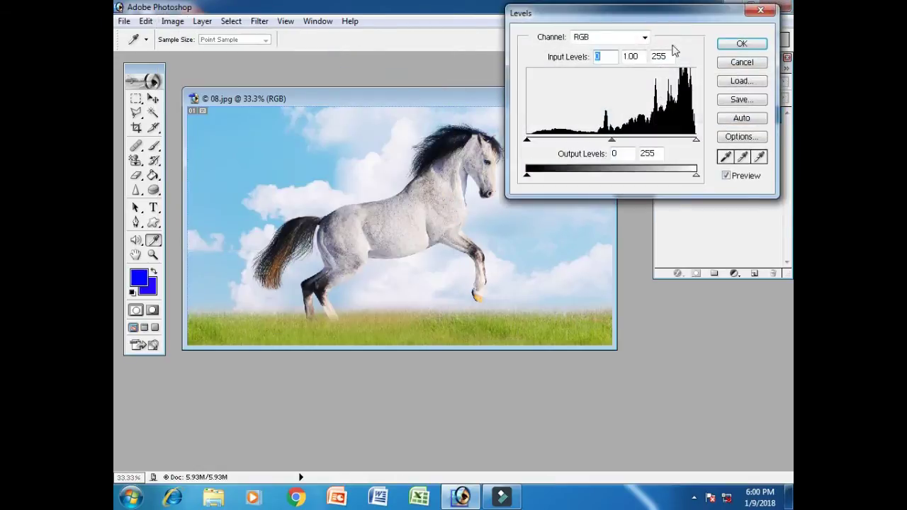
drag(698, 144, 666, 147)
key(ctrl+z)
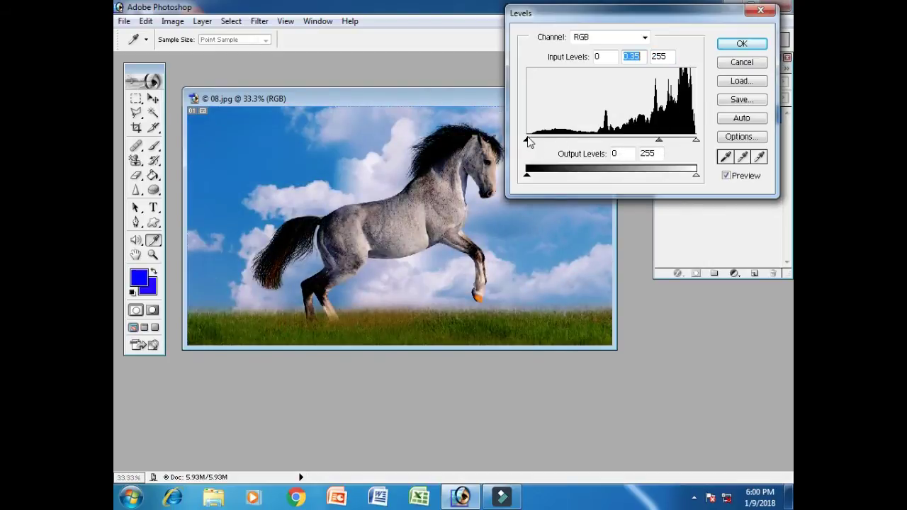
mouse_move(530, 141)
mouse_down()
mouse_move(642, 143)
mouse_move(526, 141)
mouse_up()
mouse_move(529, 177)
mouse_down()
mouse_move(642, 178)
mouse_move(515, 175)
mouse_up()
drag(693, 175, 723, 192)
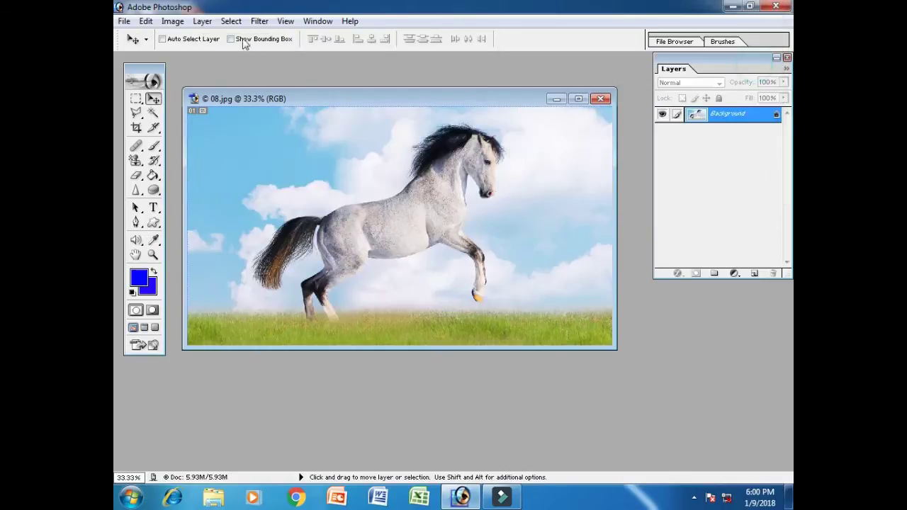
- Apply Auto Levels to the horse photo
click(172, 20)
mouse_move(213, 58)
click(371, 73)
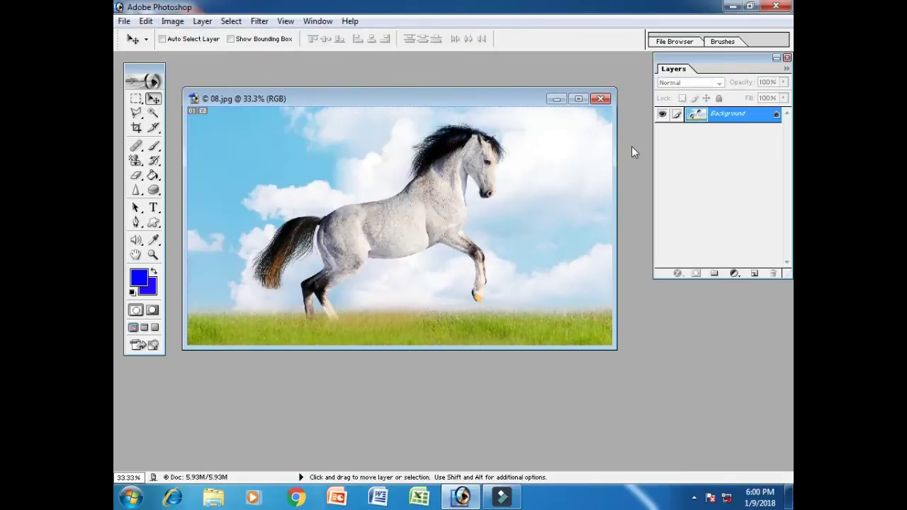
- Apply Auto Contrast to the horse photo
click(173, 21)
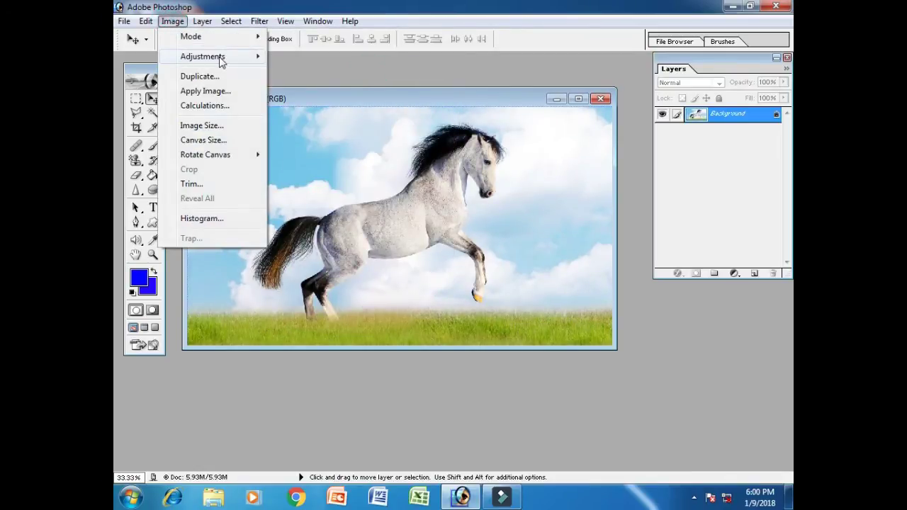
mouse_move(206, 56)
click(357, 88)
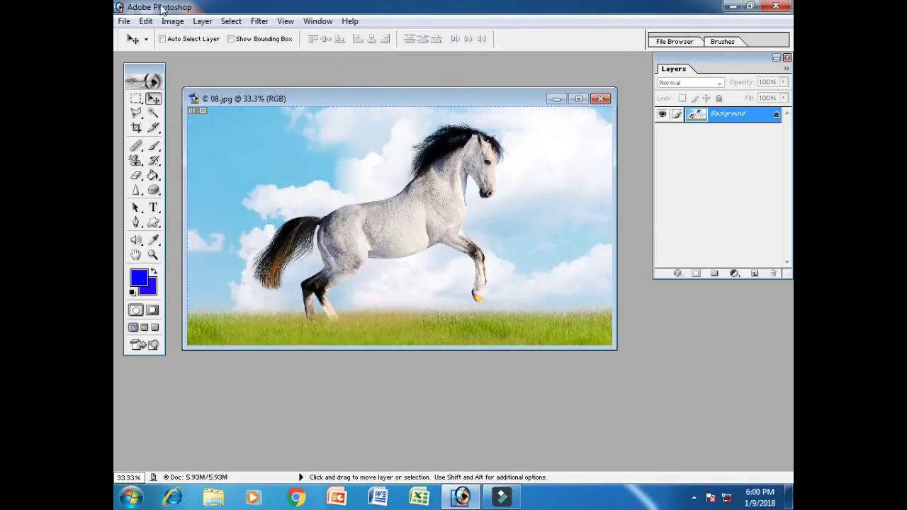
- Open the butterfly photo 07.jpg from Animal Wallpapers
double_click(752, 377)
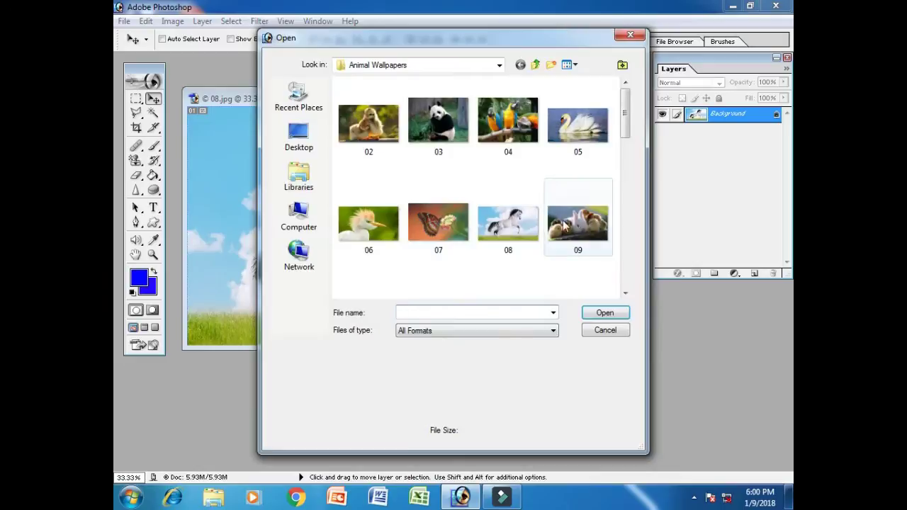
drag(626, 107, 627, 125)
click(441, 169)
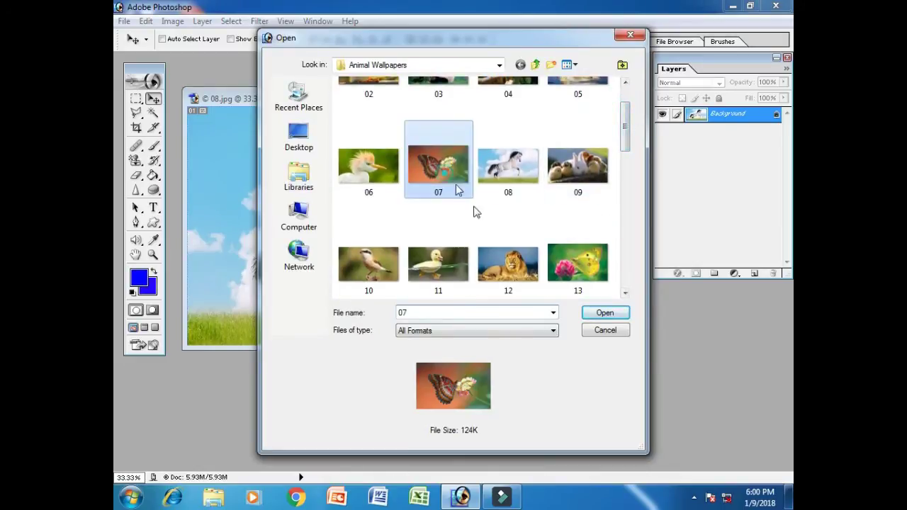
click(604, 313)
click(172, 21)
mouse_move(205, 56)
click(374, 101)
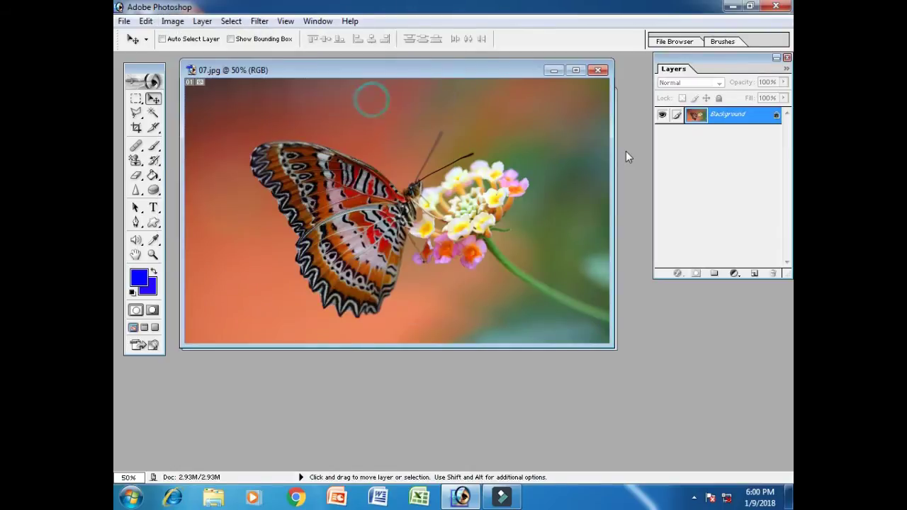
click(171, 21)
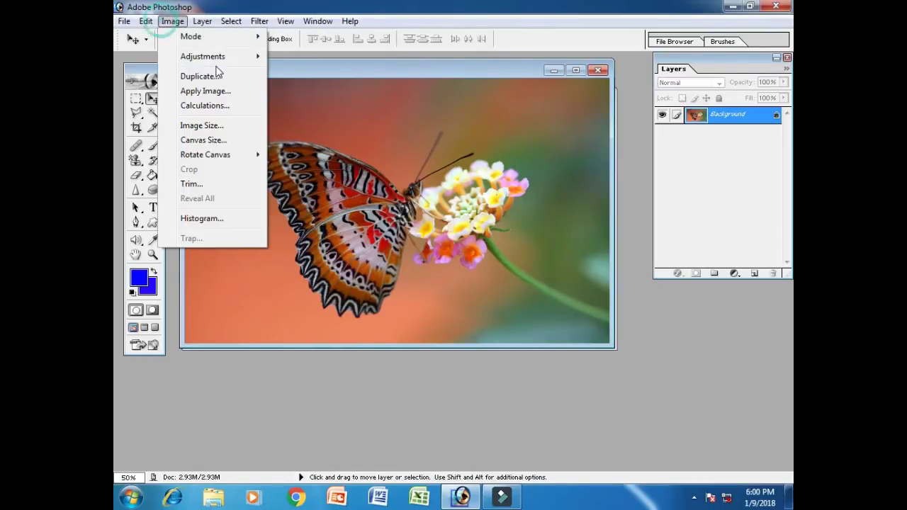
mouse_move(229, 63)
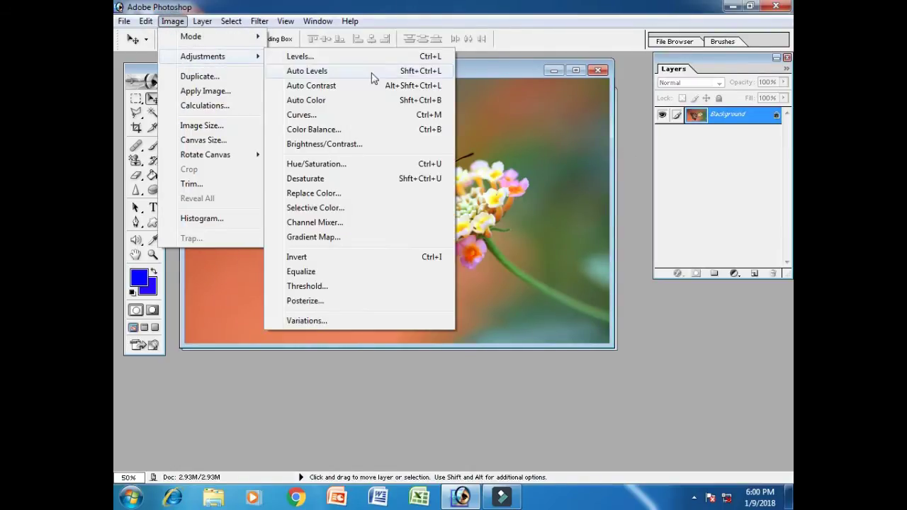
click(375, 115)
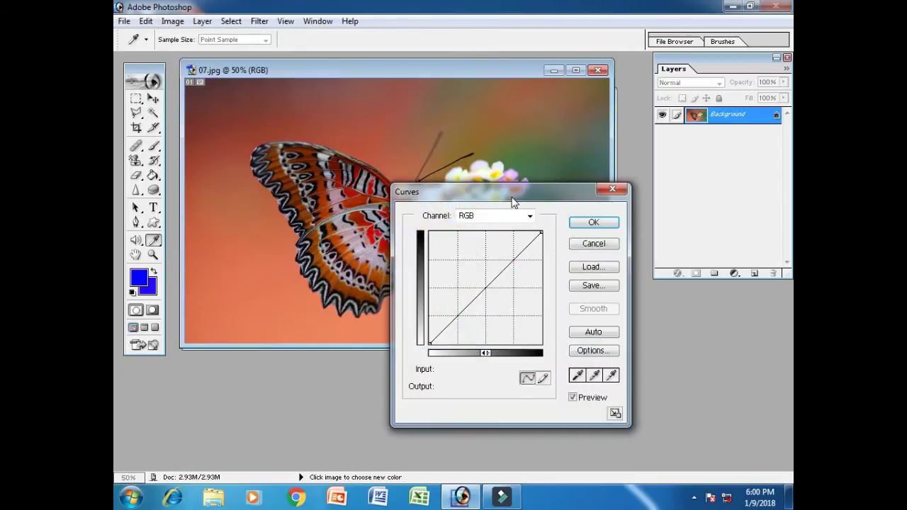
drag(514, 202, 705, 45)
drag(701, 110, 687, 98)
mouse_move(647, 149)
mouse_down()
mouse_move(660, 156)
mouse_move(633, 142)
mouse_up()
drag(699, 100, 682, 134)
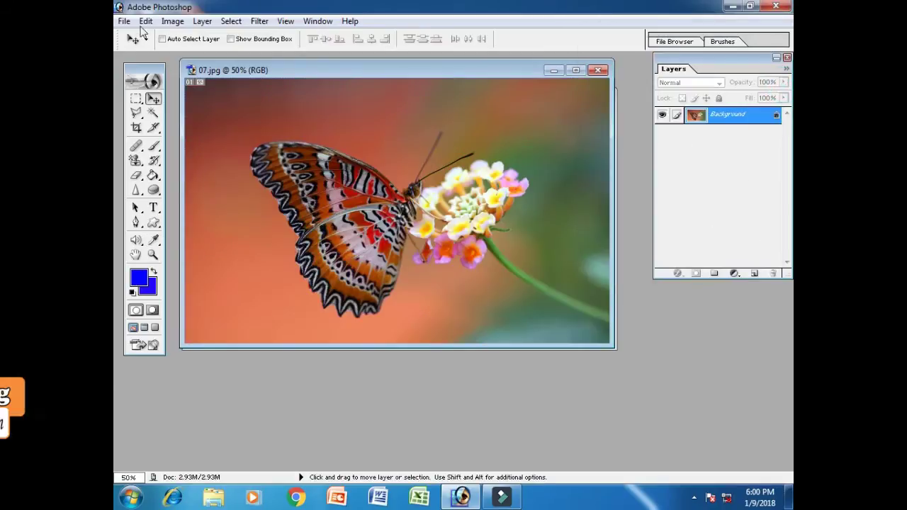
click(172, 21)
mouse_move(228, 62)
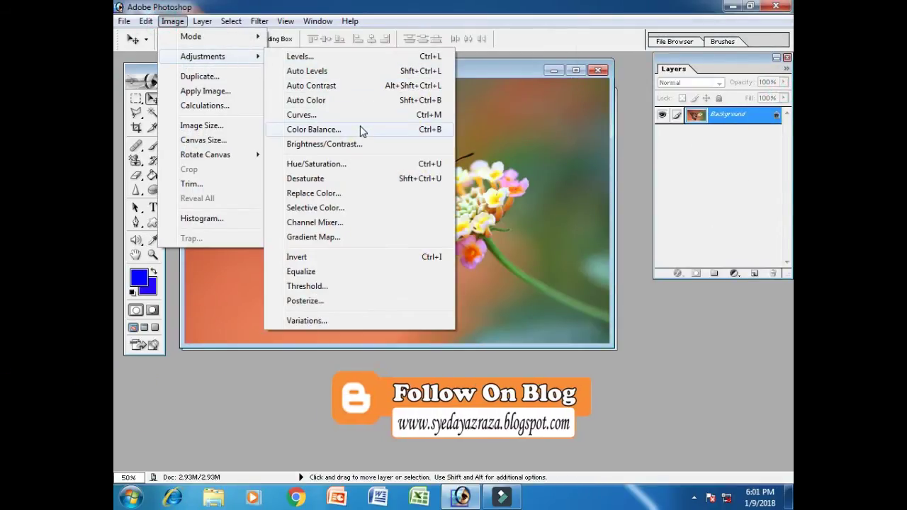
click(360, 129)
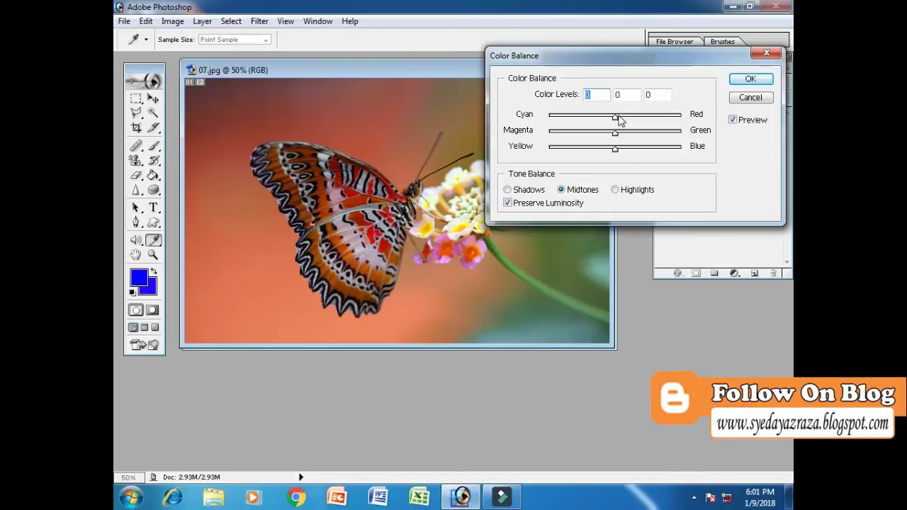
drag(615, 115, 616, 126)
drag(553, 128, 666, 131)
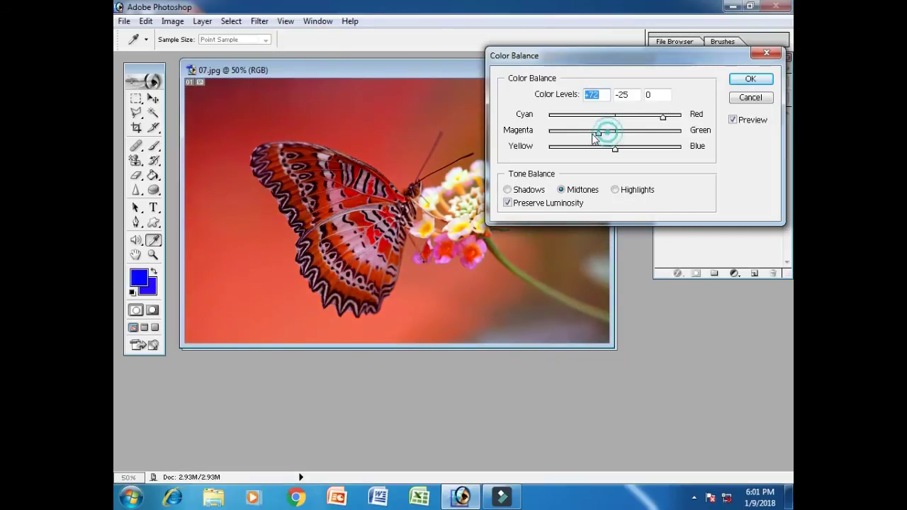
drag(569, 132, 661, 150)
click(751, 97)
key(v)
- Close the butterfly without saving and open Ducky from C:\Program Files (x86)\Adobe\Photoshop 7.0\Samples
click(598, 70)
click(490, 199)
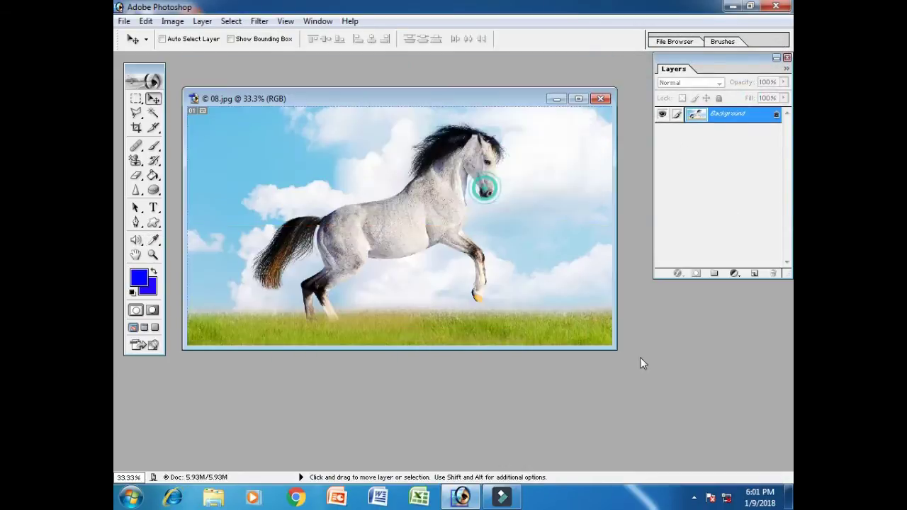
double_click(686, 366)
click(312, 214)
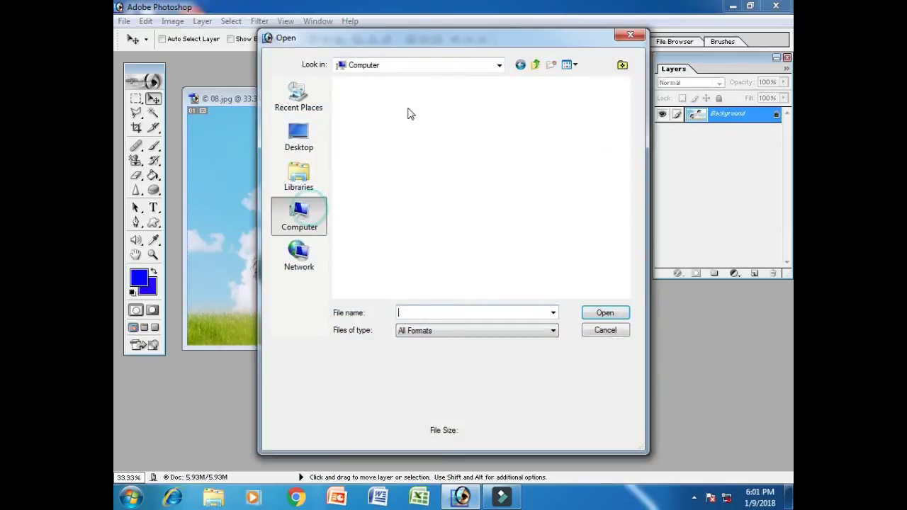
double_click(407, 114)
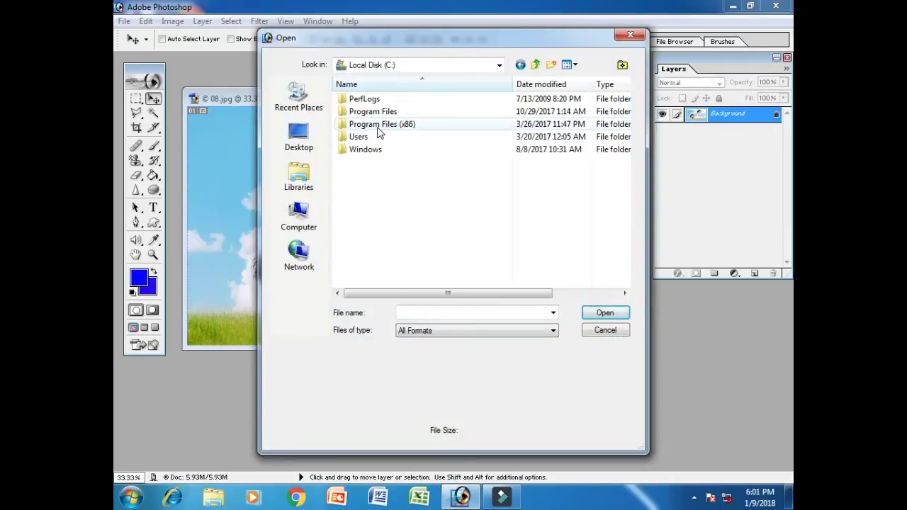
double_click(379, 126)
double_click(380, 101)
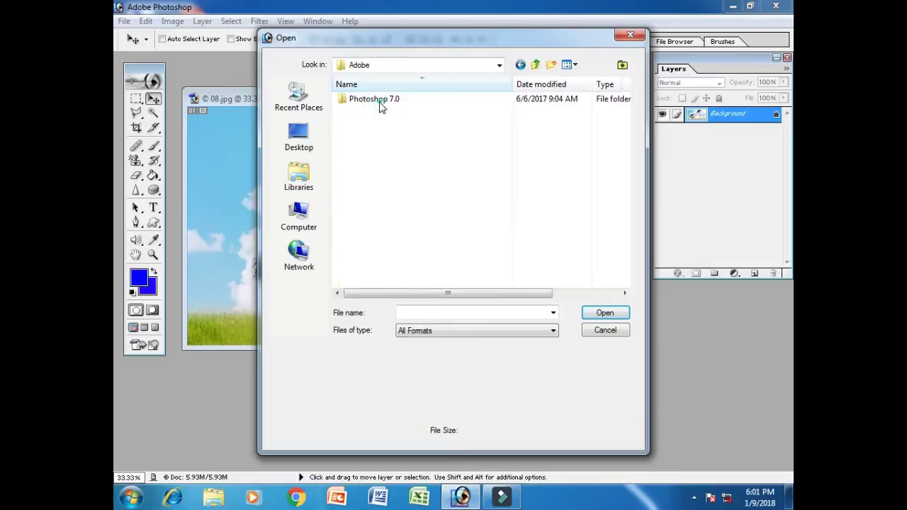
double_click(378, 100)
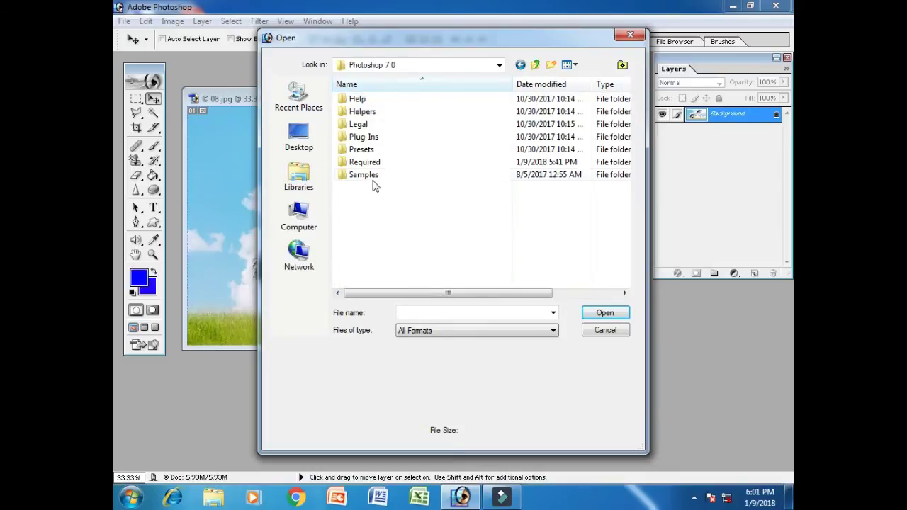
double_click(363, 175)
click(590, 112)
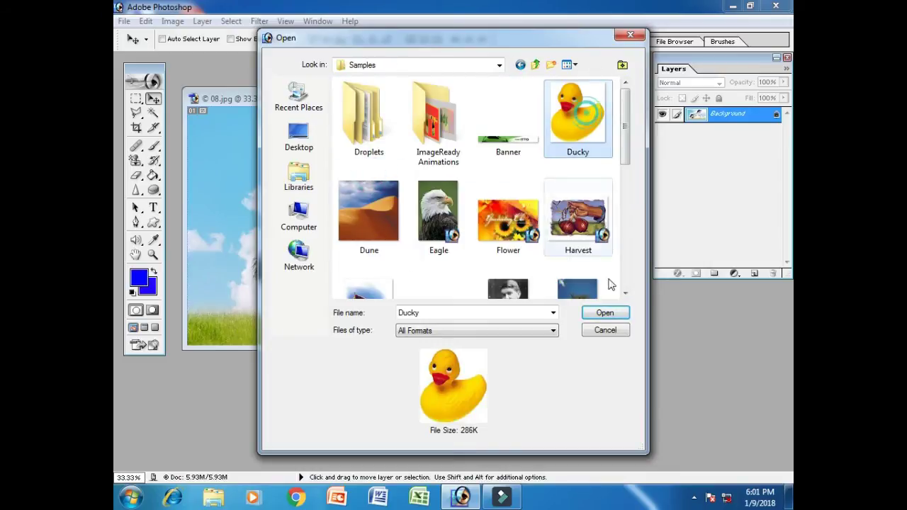
click(608, 313)
drag(320, 75, 342, 74)
click(172, 21)
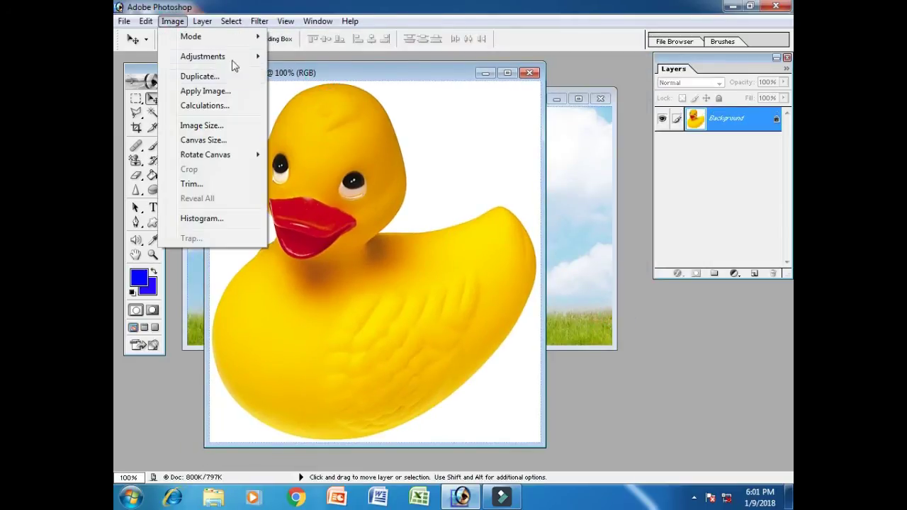
mouse_move(244, 58)
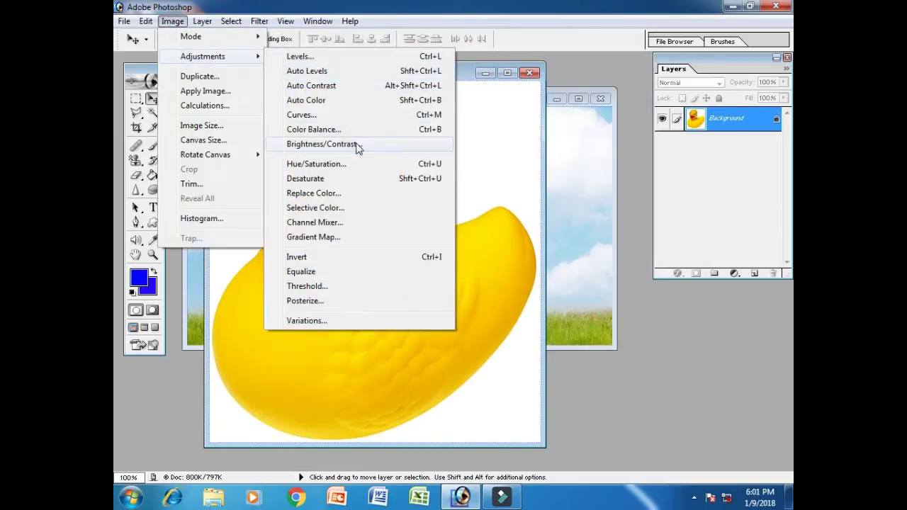
click(380, 147)
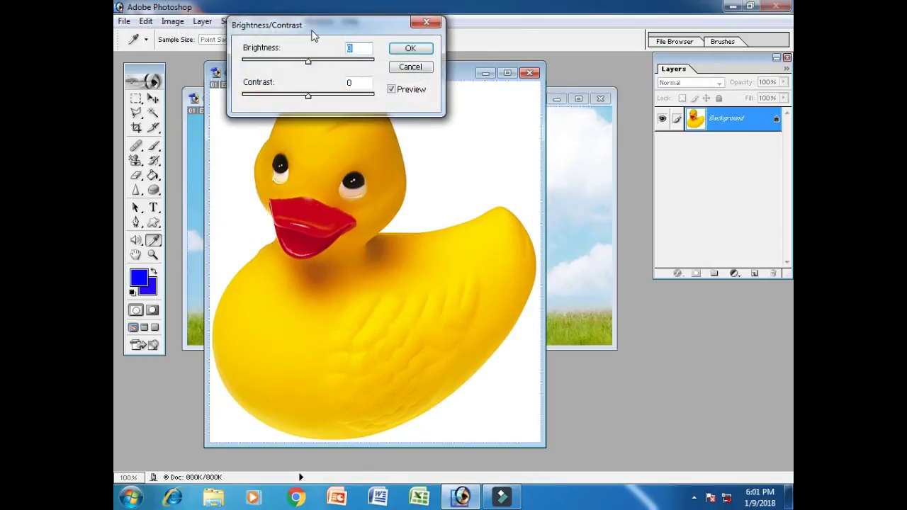
drag(314, 24, 621, 54)
mouse_move(616, 92)
mouse_down()
mouse_move(561, 89)
mouse_move(670, 93)
mouse_move(609, 91)
mouse_up()
drag(616, 127, 675, 124)
click(718, 98)
key(v)
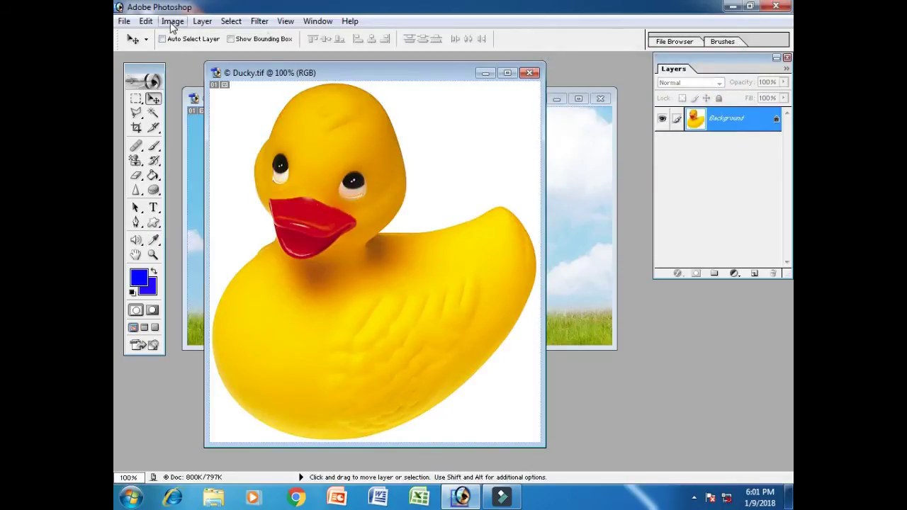
- Preview Hue/Saturation shifts turning the duck red, green and vivid cyan, then cancel
click(171, 22)
mouse_move(213, 56)
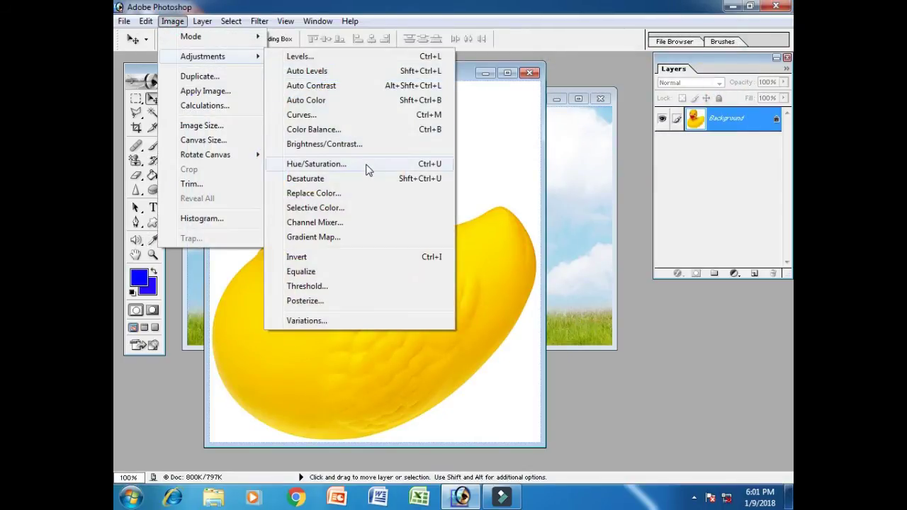
click(366, 167)
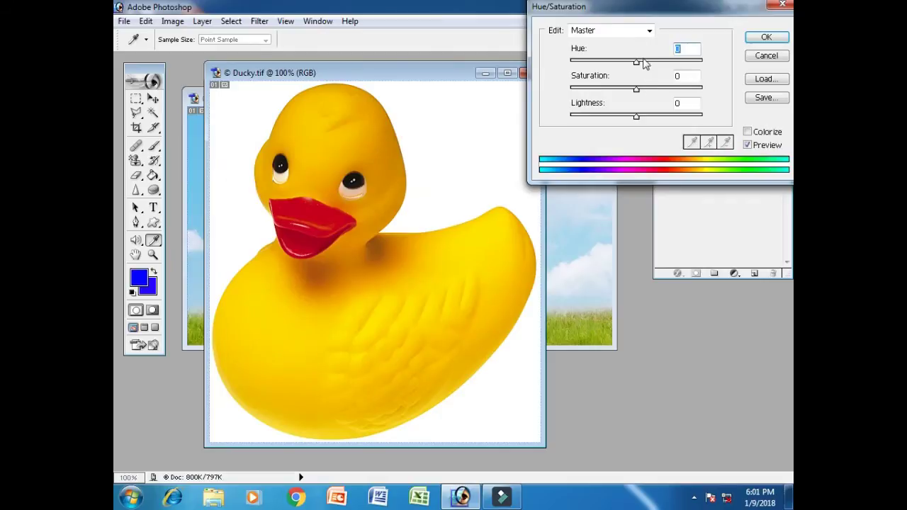
drag(636, 66, 597, 65)
key(Return)
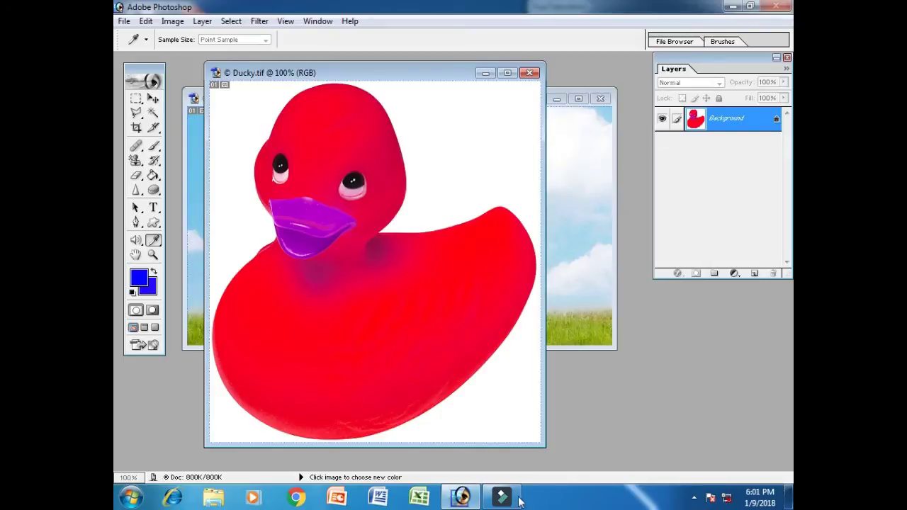
click(462, 496)
click(463, 496)
drag(611, 73, 688, 69)
drag(638, 90, 669, 124)
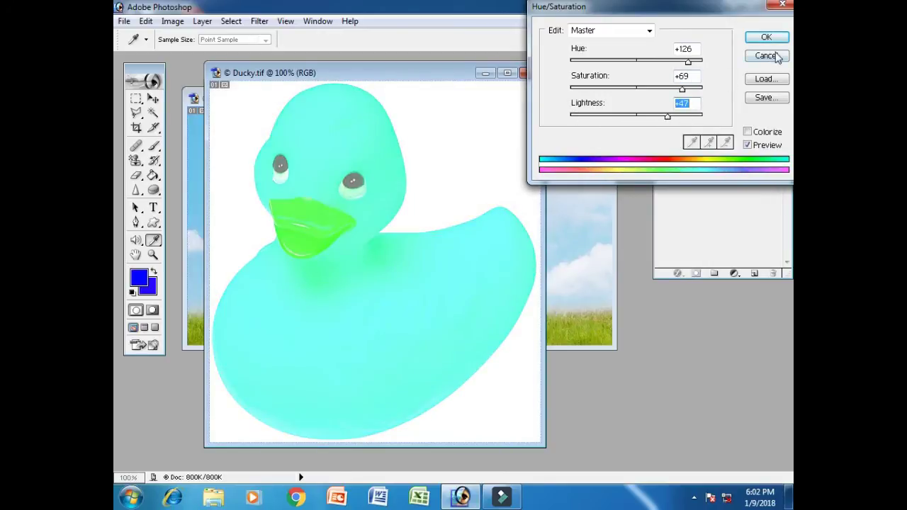
click(765, 55)
- Desaturate the duck photo to grey, then undo it
click(172, 22)
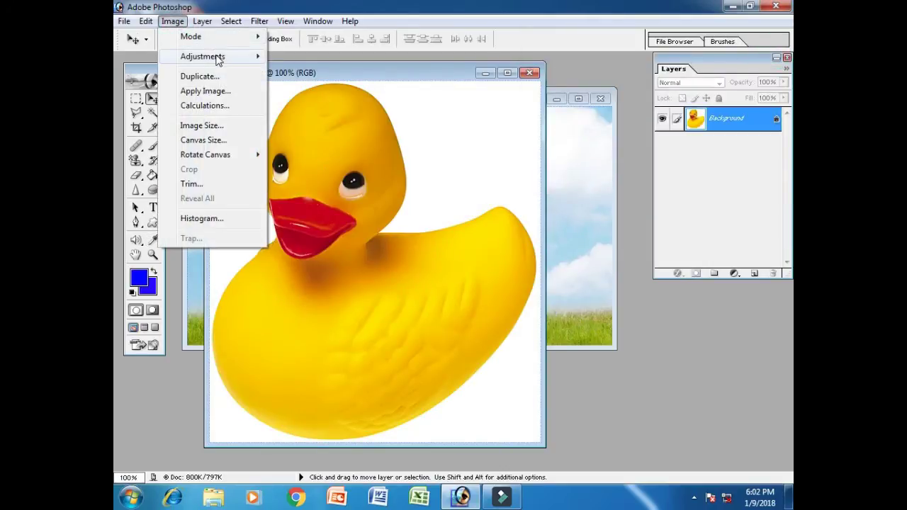
mouse_move(212, 57)
click(356, 183)
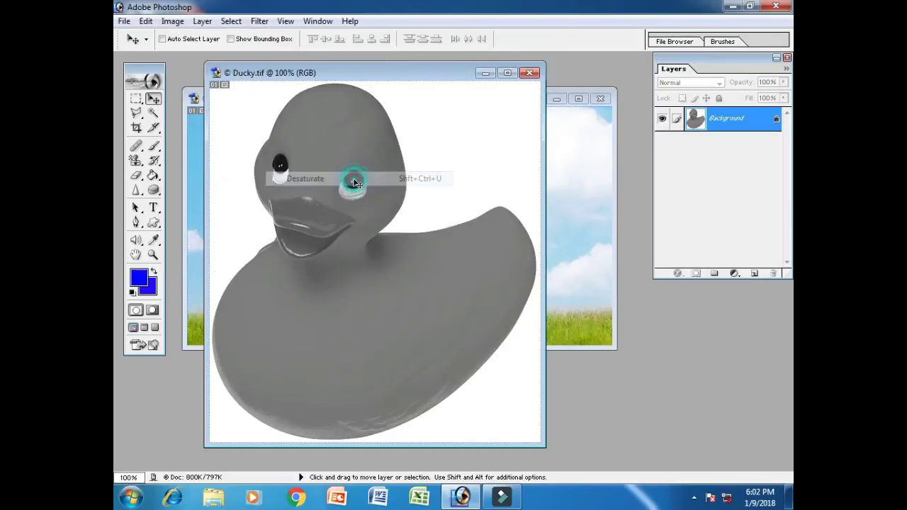
key(ctrl+z)
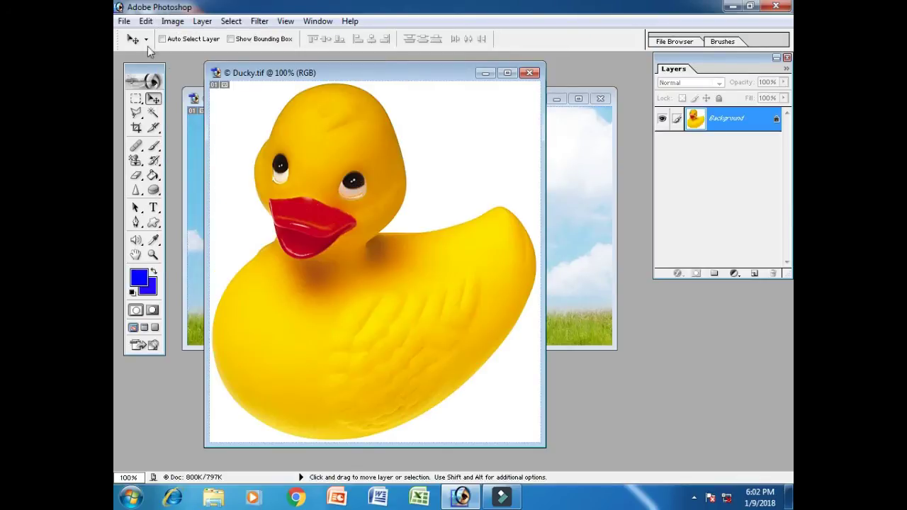
click(173, 21)
- Open Replace Color, move it aside, set hue -131 and switch to Image preview
mouse_move(205, 56)
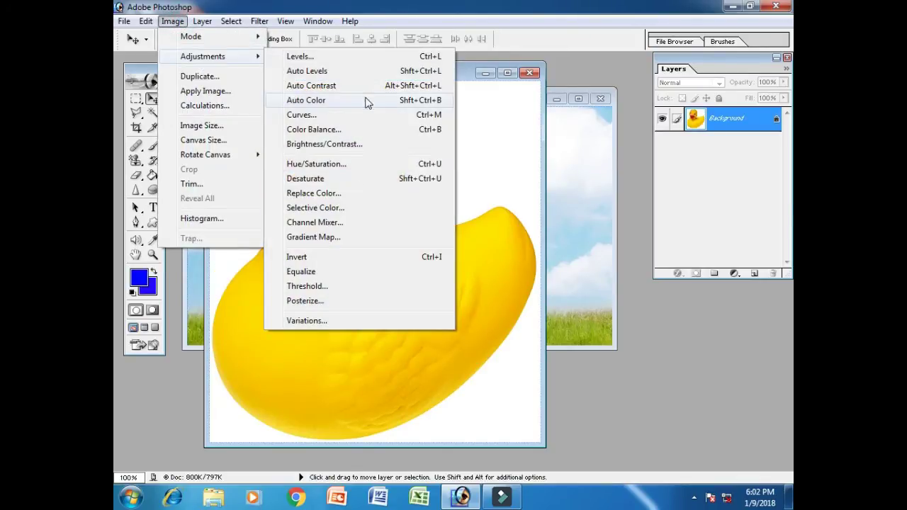
click(354, 199)
drag(431, 92, 663, 8)
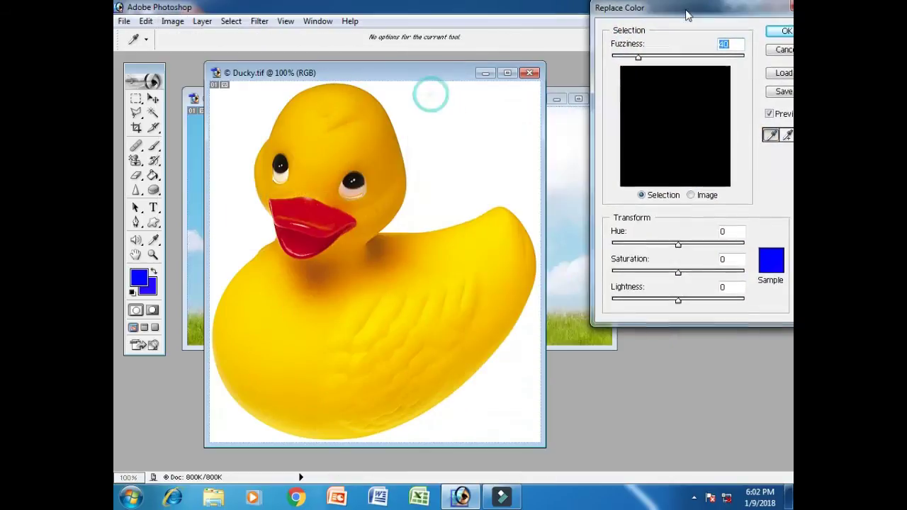
mouse_move(676, 243)
mouse_down()
mouse_move(628, 243)
mouse_move(693, 245)
mouse_move(661, 247)
mouse_up()
click(690, 195)
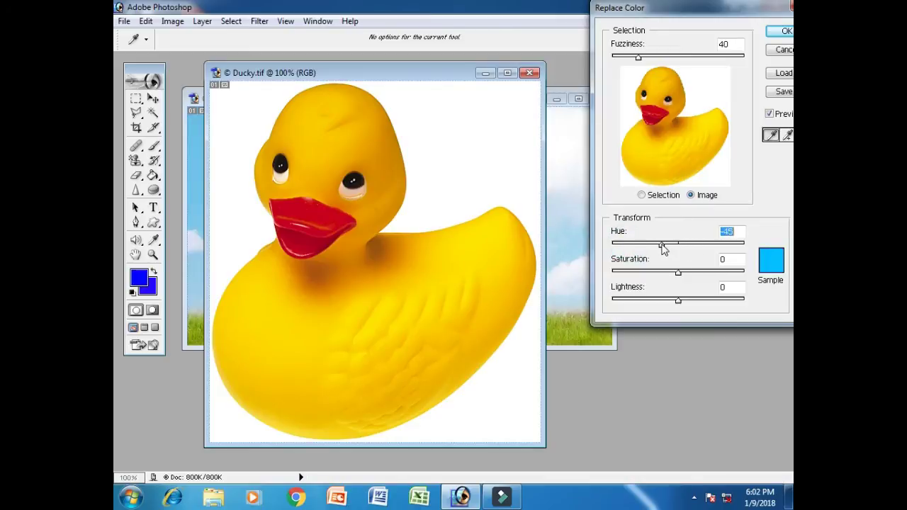
- Sample the beak, pupil and orange shading, shifting the replacement hue to +92 and beyond
click(309, 207)
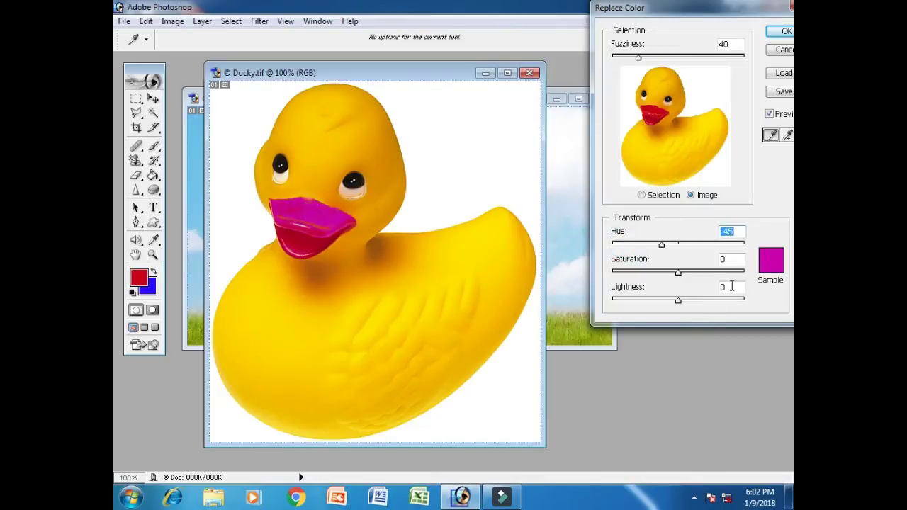
drag(662, 245, 716, 245)
click(355, 180)
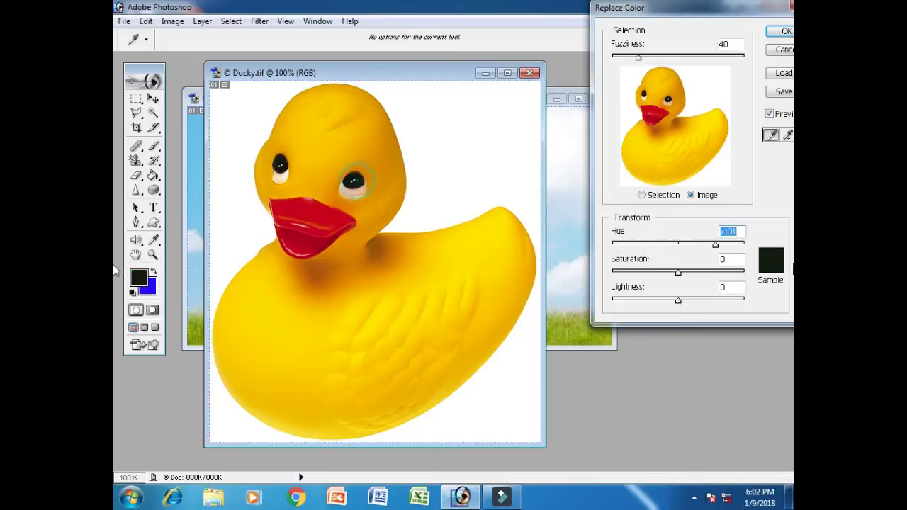
click(320, 287)
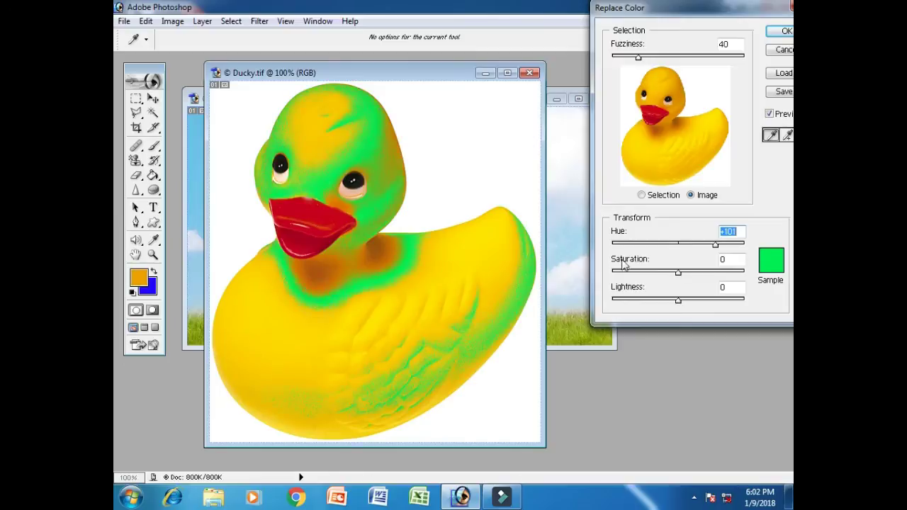
mouse_move(717, 245)
mouse_down()
mouse_move(614, 245)
mouse_move(731, 245)
mouse_up()
- Cancel Replace Color, then in Selective Color adjust the Reds cyan, magenta and yellow sliders
click(785, 52)
click(172, 20)
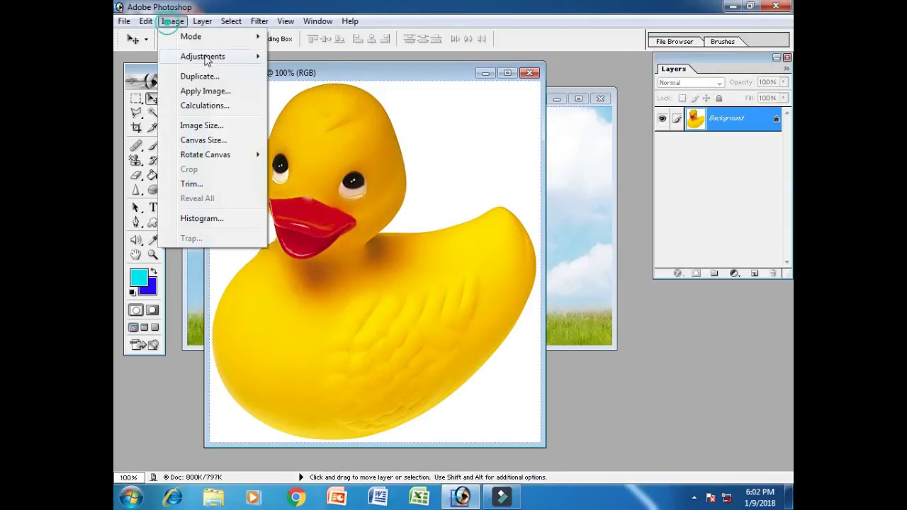
mouse_move(205, 56)
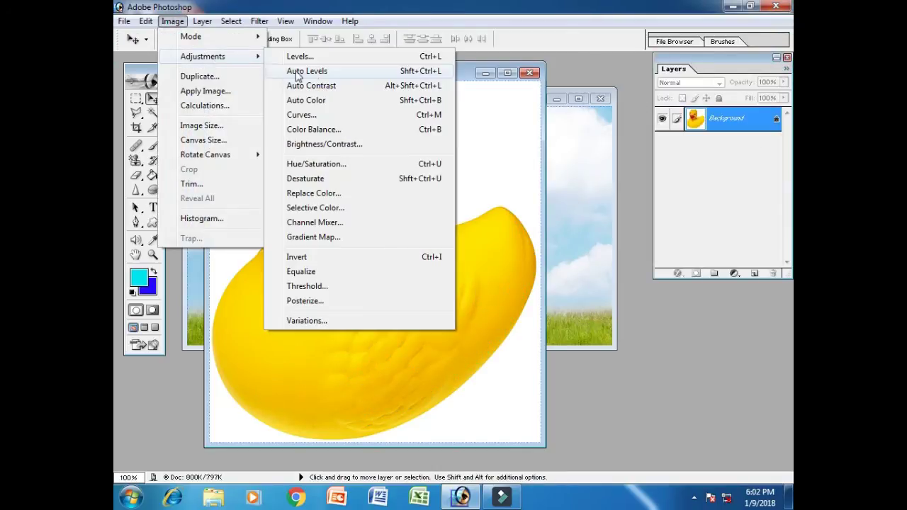
click(368, 210)
drag(437, 154, 577, 106)
click(311, 243)
drag(571, 169, 621, 197)
drag(571, 227, 626, 262)
- Switch Selective Color to the Cyans range and raise its cyan to +51
click(606, 137)
click(581, 179)
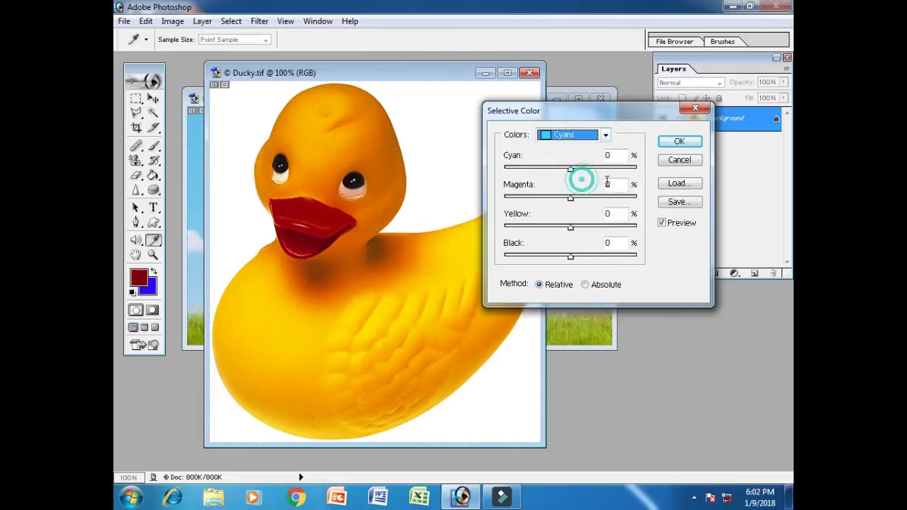
drag(571, 168, 533, 175)
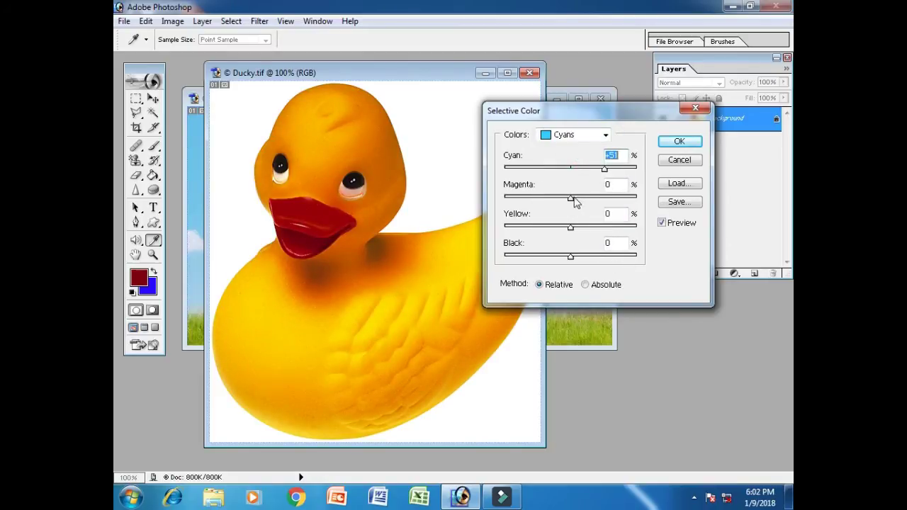
- Discard the Selective Color changes and bring up the Channel Mixer for the duck
click(678, 160)
key(v)
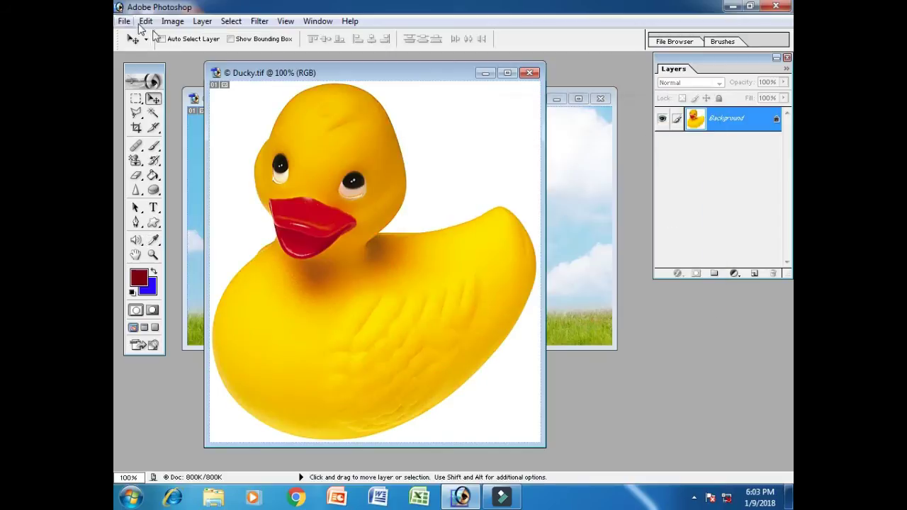
click(172, 20)
mouse_move(217, 63)
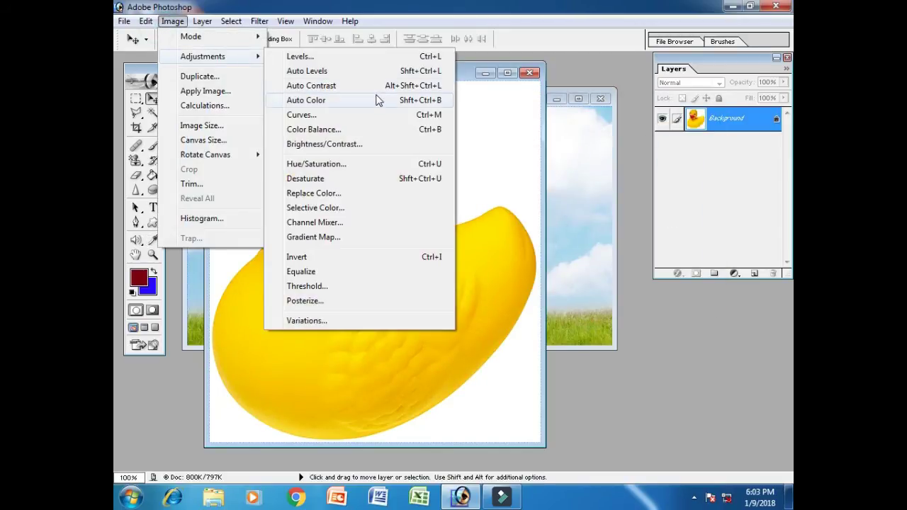
click(352, 226)
- Mix the Red output channel to Red +50, Green +162, Blue +159, Constant +64
drag(390, 145, 628, 29)
drag(692, 104, 711, 143)
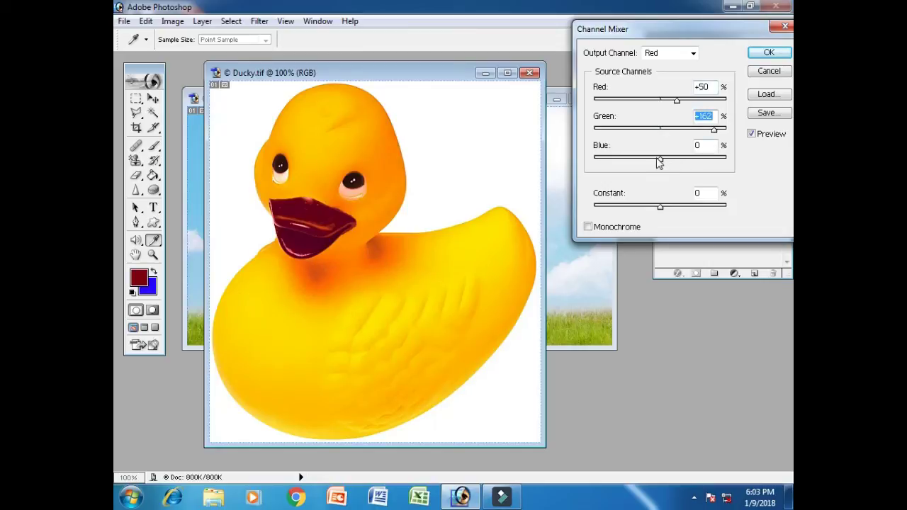
drag(657, 161, 682, 178)
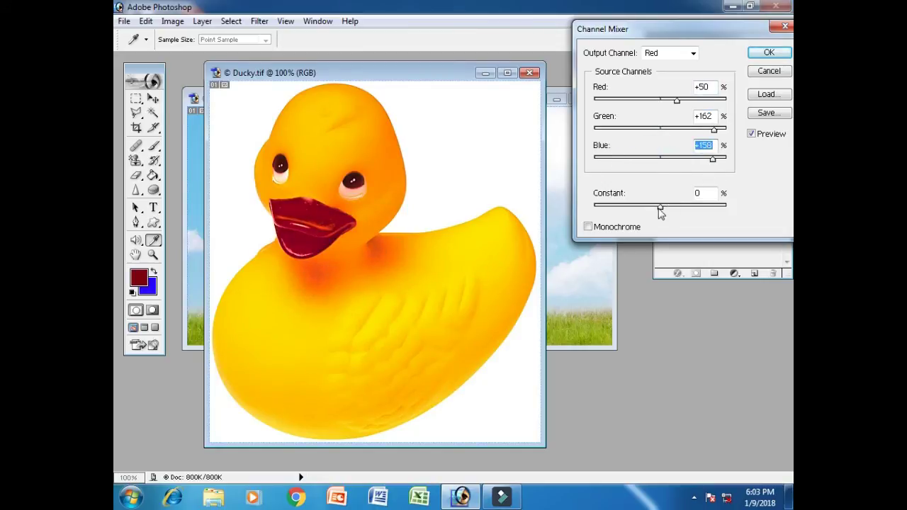
drag(660, 207, 685, 224)
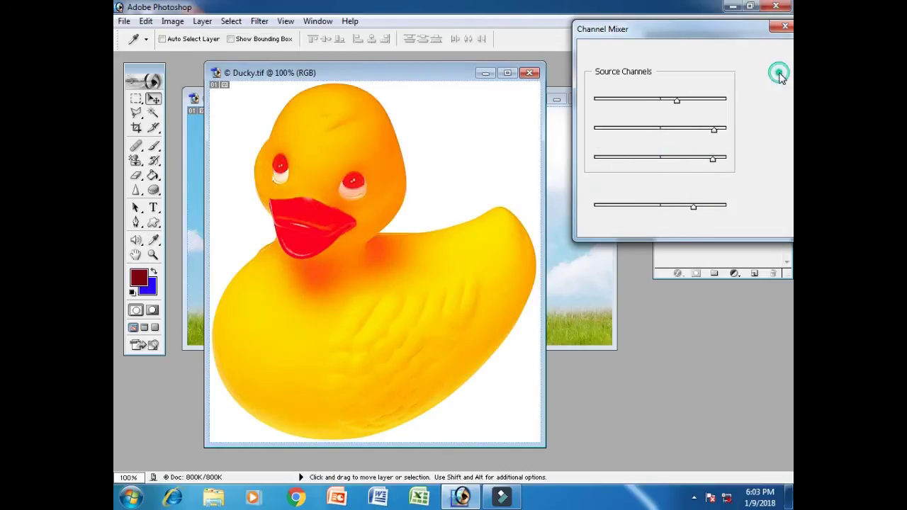
- Cancel the Channel Mixer and start a Gradient Map adjustment on the duck
click(769, 71)
click(145, 20)
mouse_move(172, 21)
mouse_move(202, 57)
click(386, 238)
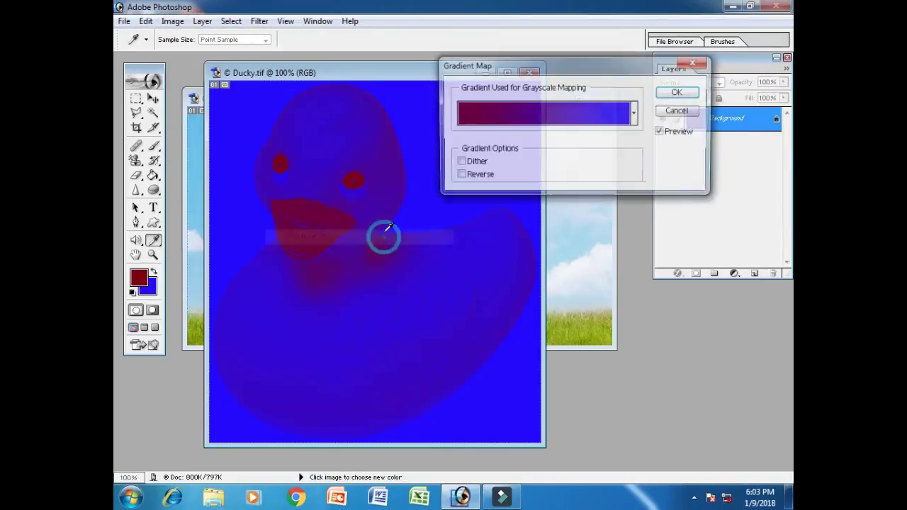
- Preview preset gradients on the duck: red-green, black-white, foreground-background, blue-red-yellow, spectrum
click(635, 113)
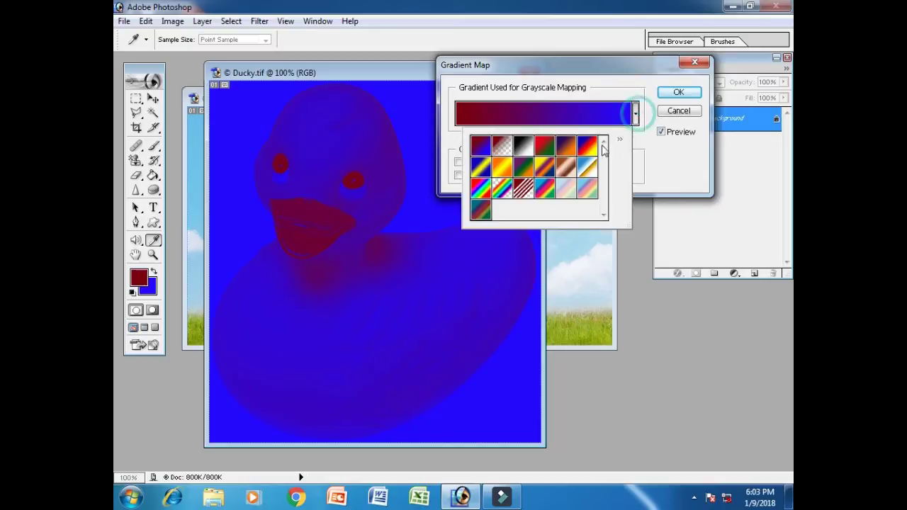
click(587, 145)
click(566, 145)
click(544, 144)
click(523, 145)
click(481, 145)
click(481, 166)
click(480, 187)
- Try yellow-violet-orange-blue, copper, chrome, pastel and black-white gradients, then cancel the Gradient Map
click(480, 209)
click(502, 188)
click(501, 166)
click(547, 169)
click(566, 166)
click(587, 167)
click(586, 188)
click(523, 146)
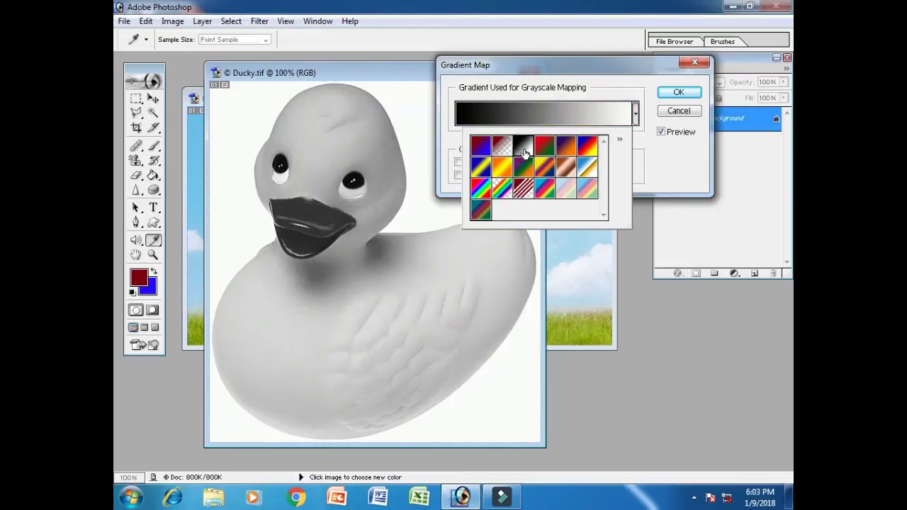
click(679, 111)
key(v)
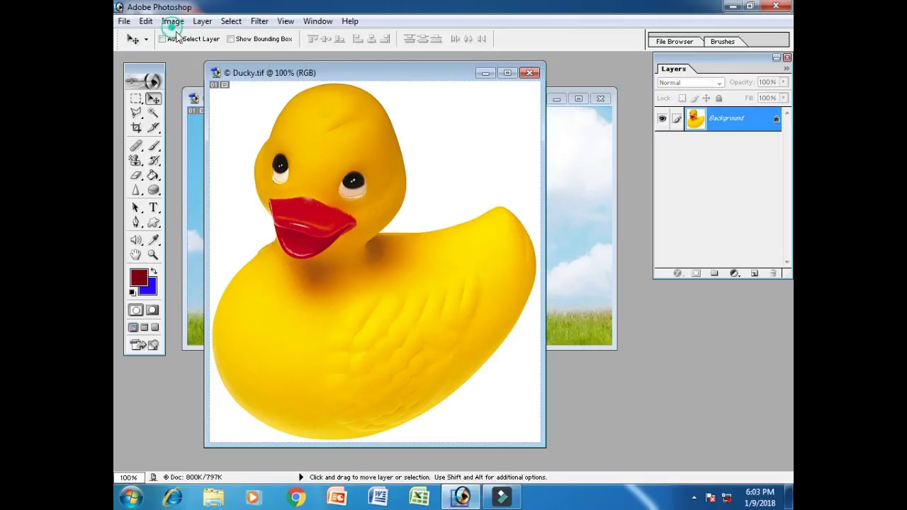
click(173, 22)
mouse_move(203, 56)
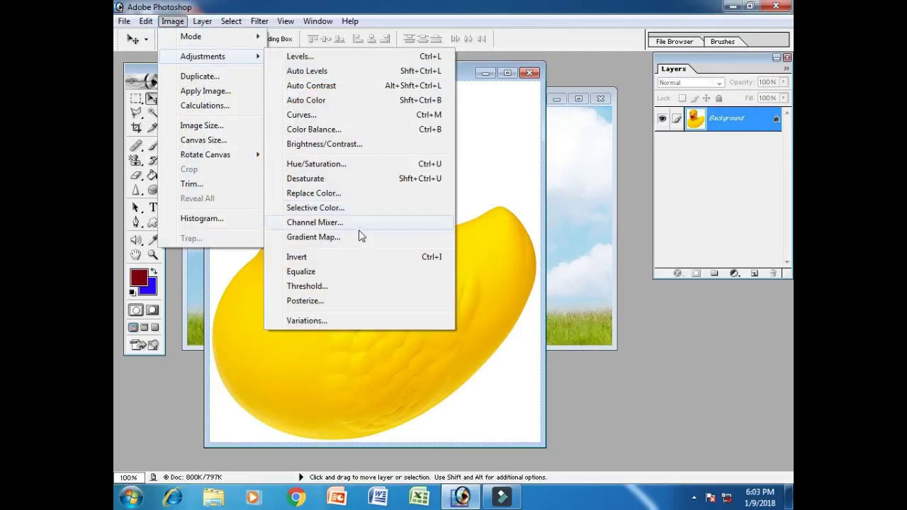
click(361, 257)
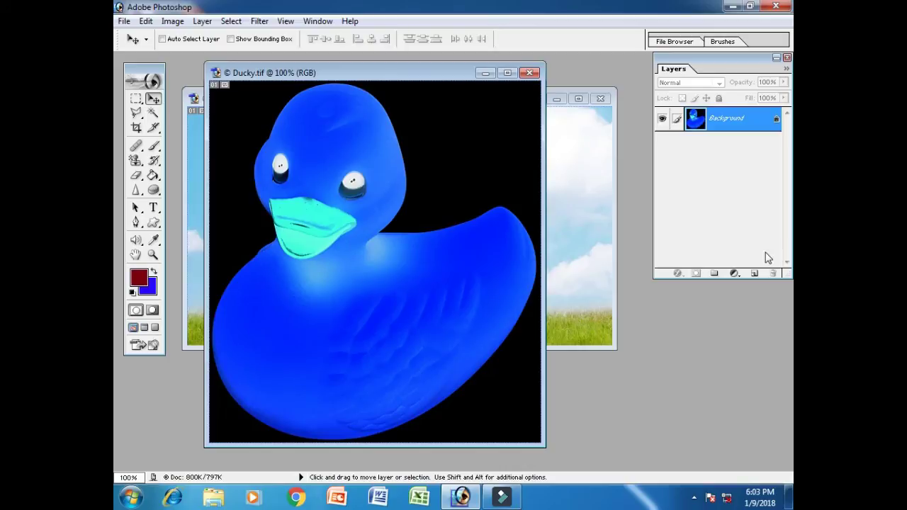
key(ctrl+z)
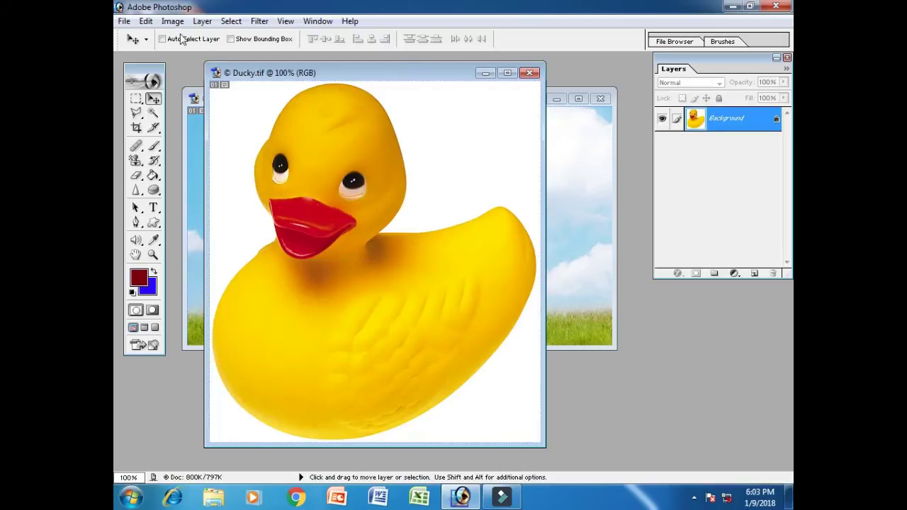
click(173, 20)
mouse_move(200, 57)
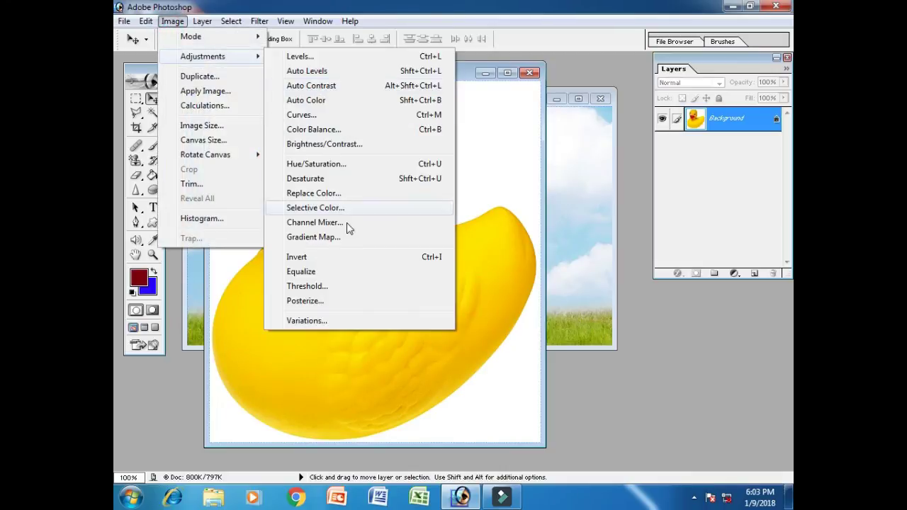
click(353, 273)
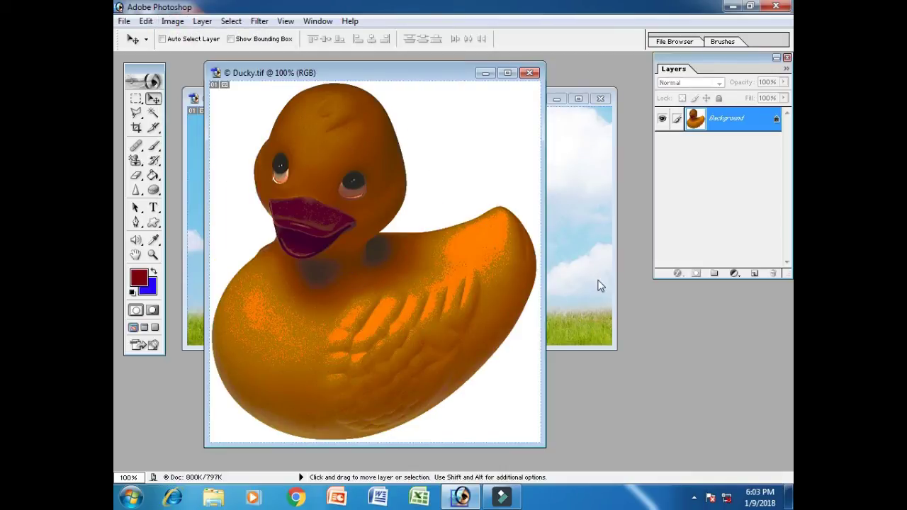
key(ctrl+z)
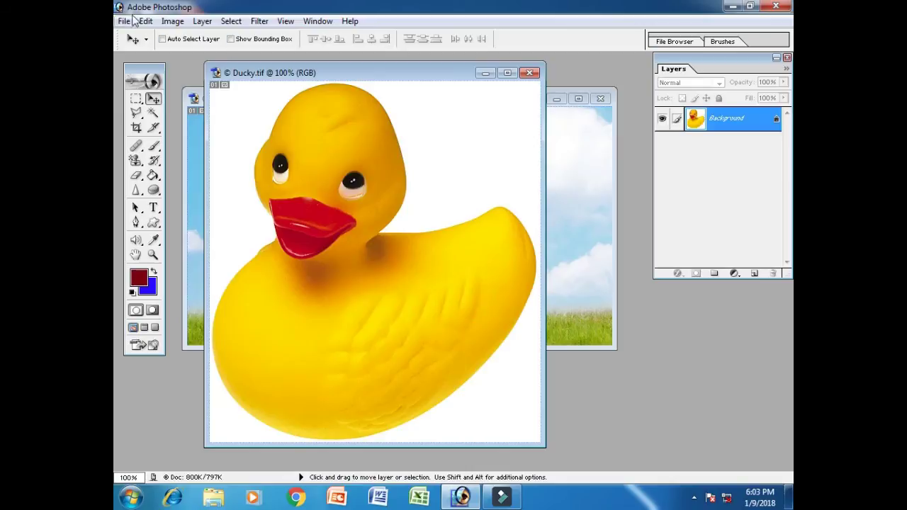
- Preview a Threshold on the duck, adjusting the level to 187, then cancel it
click(172, 20)
mouse_move(247, 56)
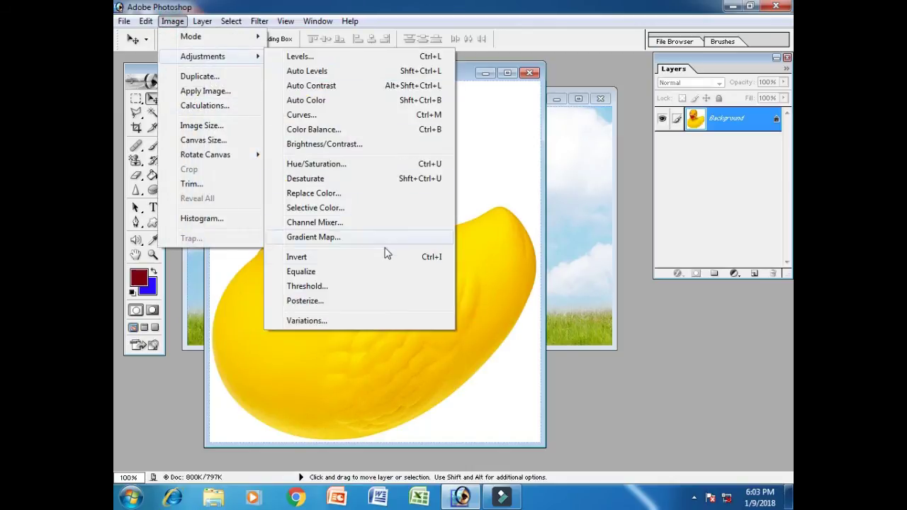
click(386, 287)
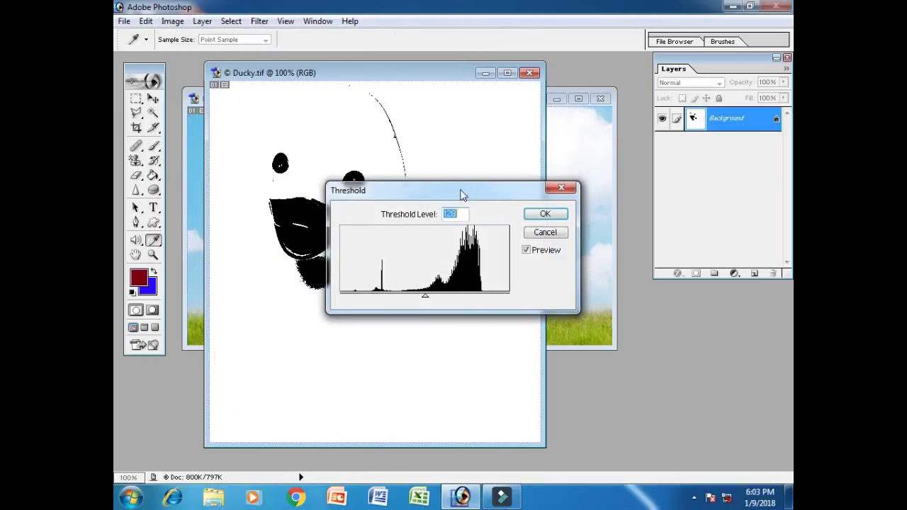
drag(474, 197, 661, 88)
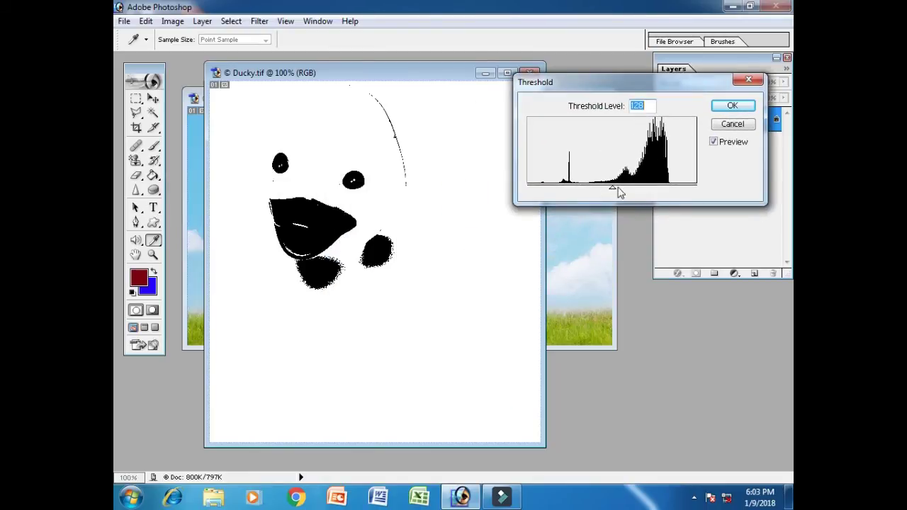
drag(615, 193, 661, 196)
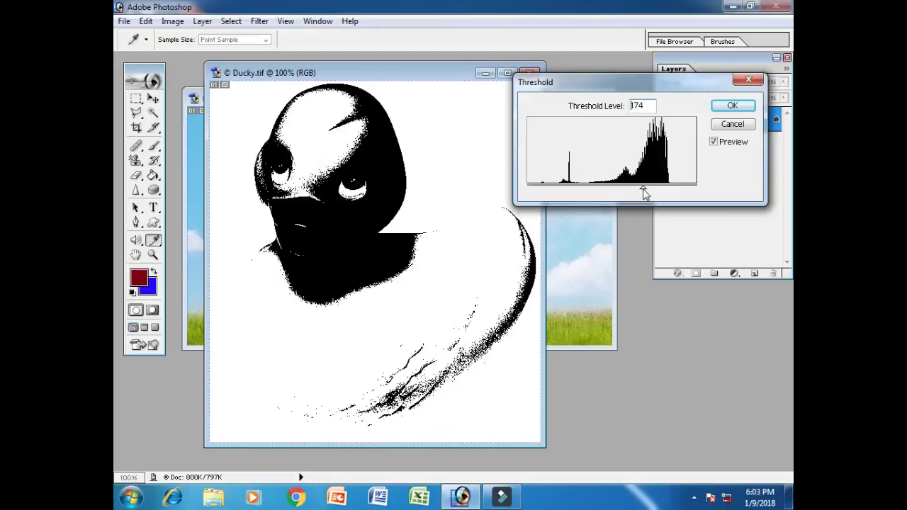
drag(645, 193, 652, 192)
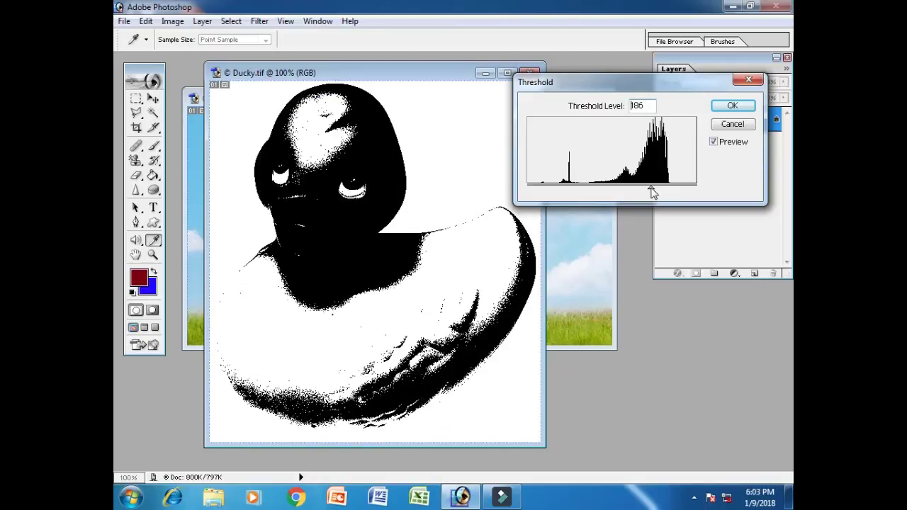
click(733, 125)
- Preview Posterize at 4 levels, cancel it, and reopen the Image > Adjustments list
click(173, 20)
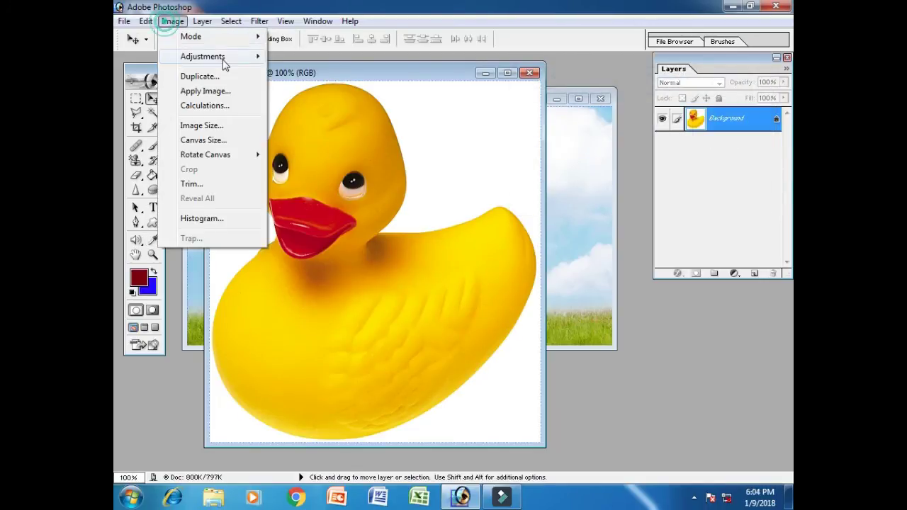
mouse_move(223, 58)
click(363, 301)
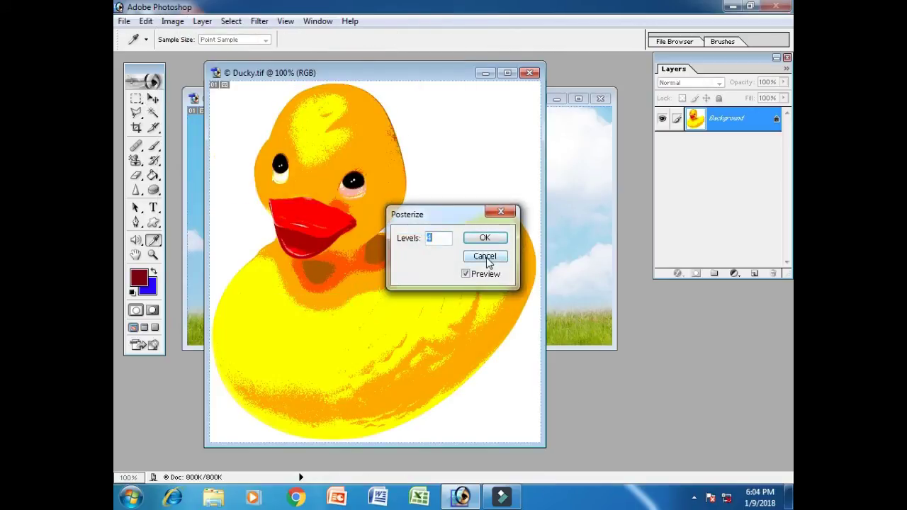
click(443, 239)
click(486, 257)
click(172, 20)
mouse_move(233, 61)
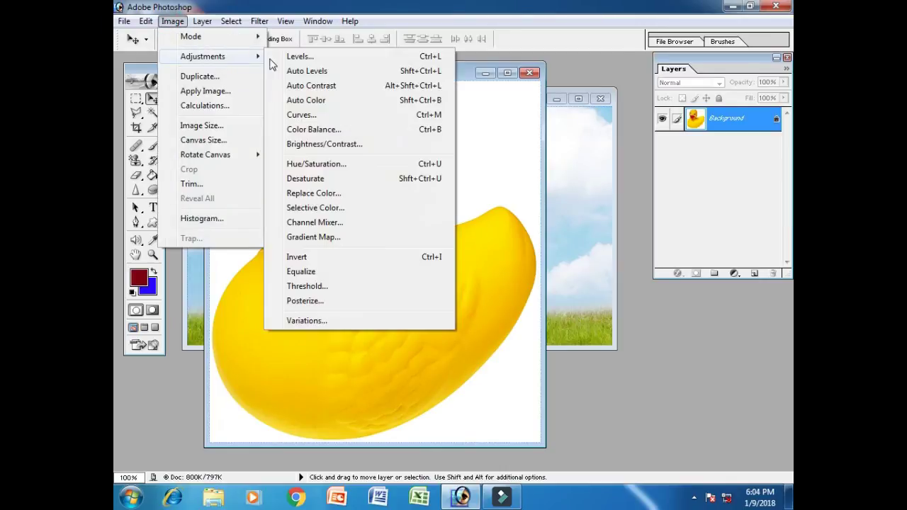
click(373, 324)
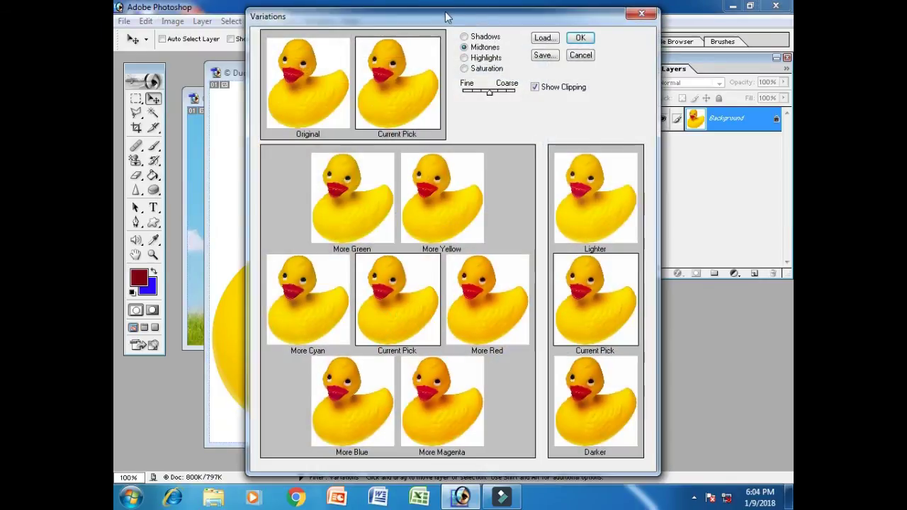
drag(453, 21, 618, 19)
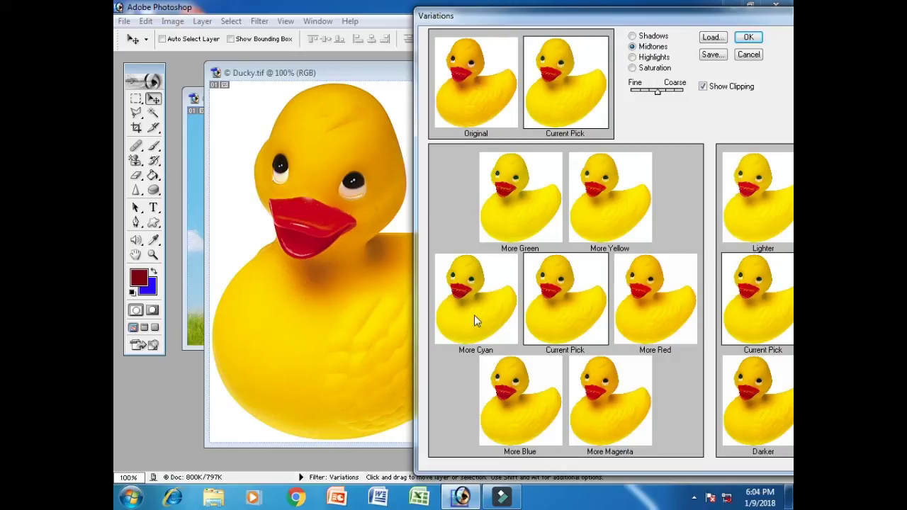
click(749, 56)
- Show the Image > Adjustments submenu, then dismiss it without applying any adjustment to the duck
click(172, 21)
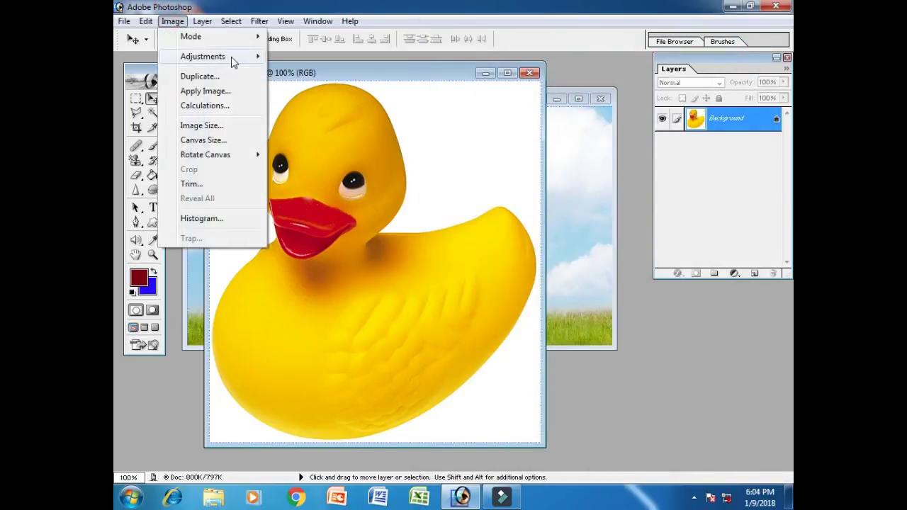
mouse_move(231, 60)
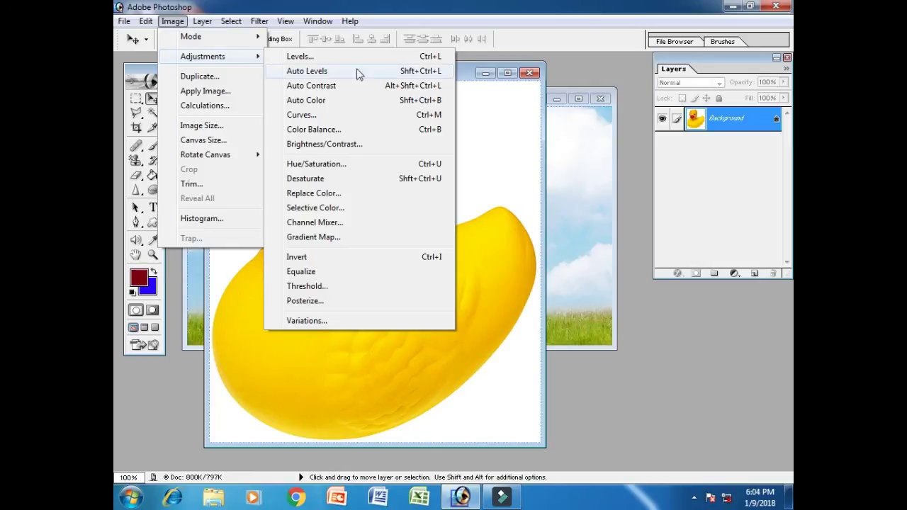
click(470, 73)
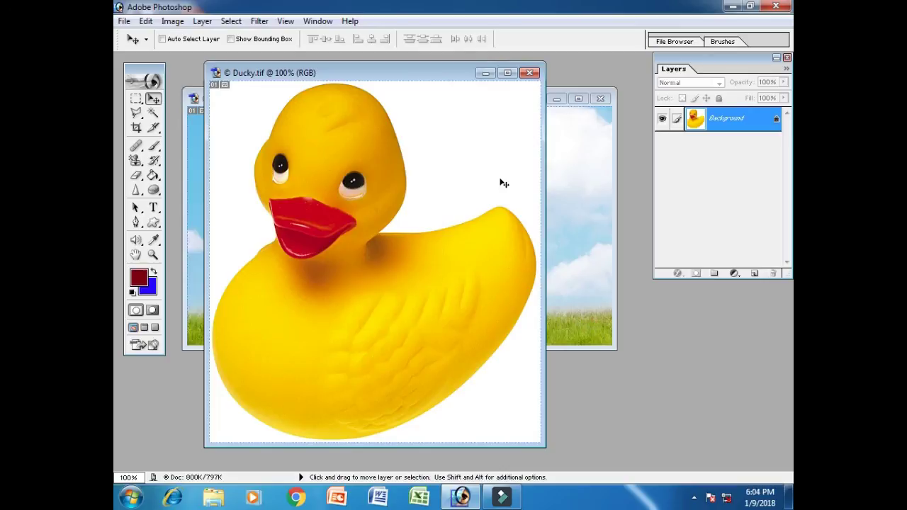